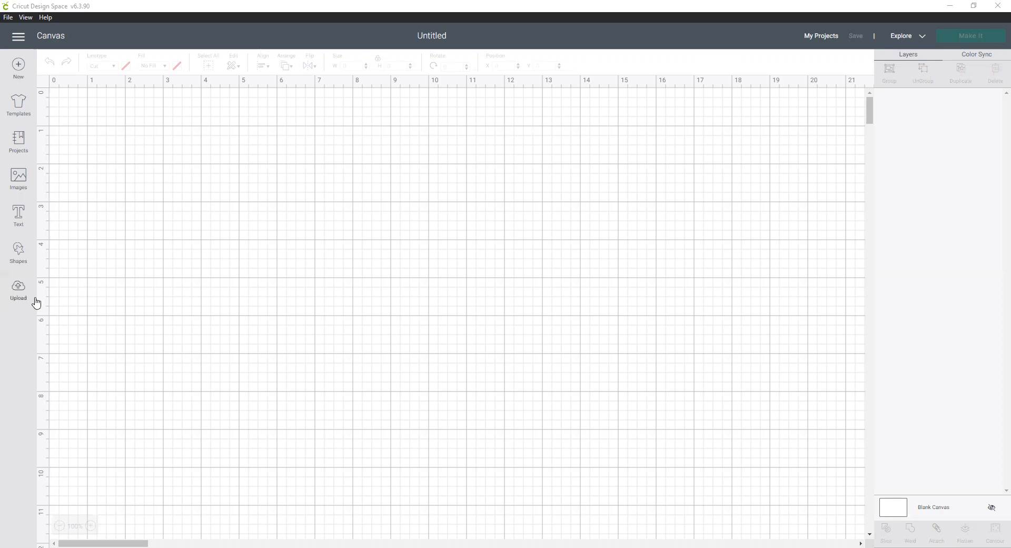
Upload the Venom.jpg image from the DesignSpace folder and set its image type to Complex.
{"action": "left_click", "coordinate": [18, 290]}
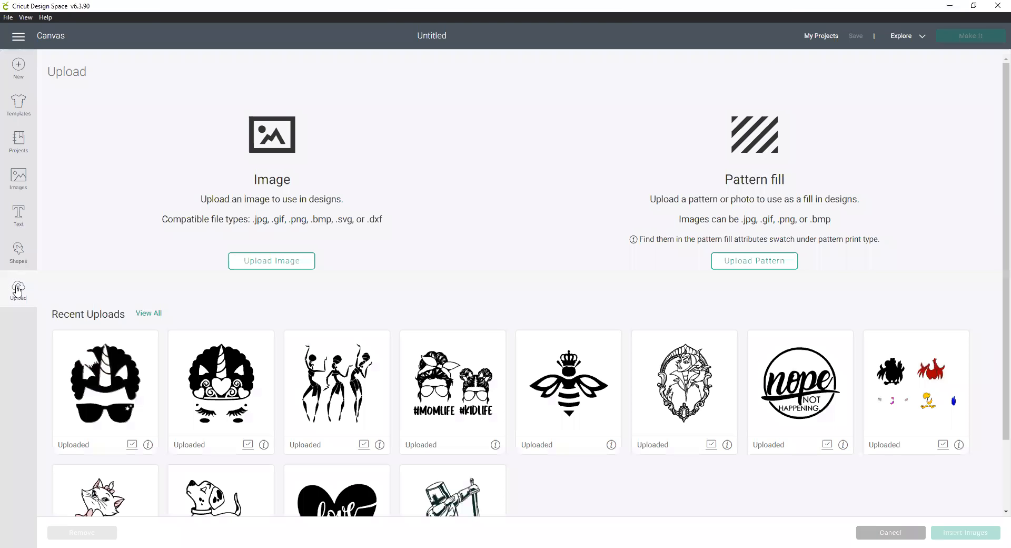
{"action": "left_click", "coordinate": [281, 270]}
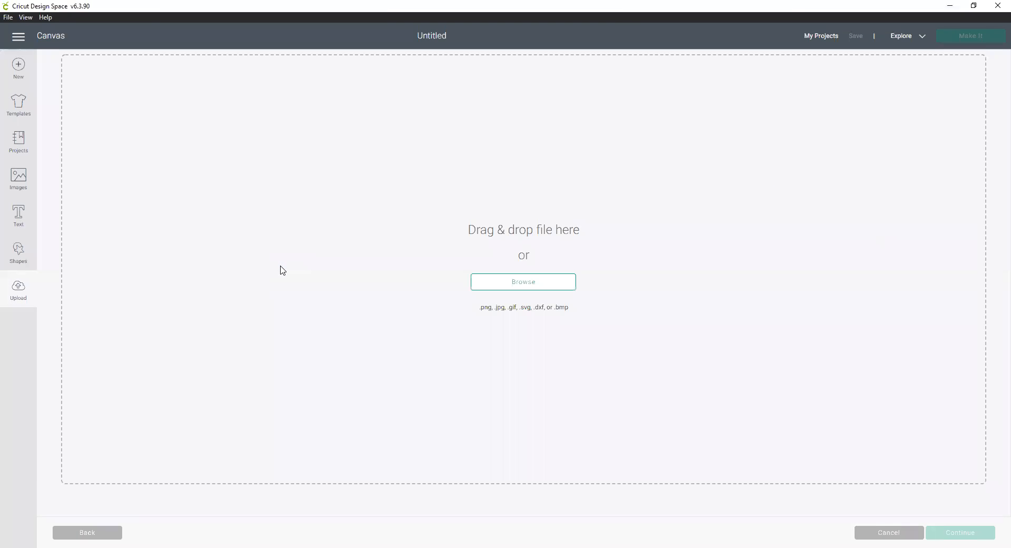
{"action": "left_click", "coordinate": [530, 290]}
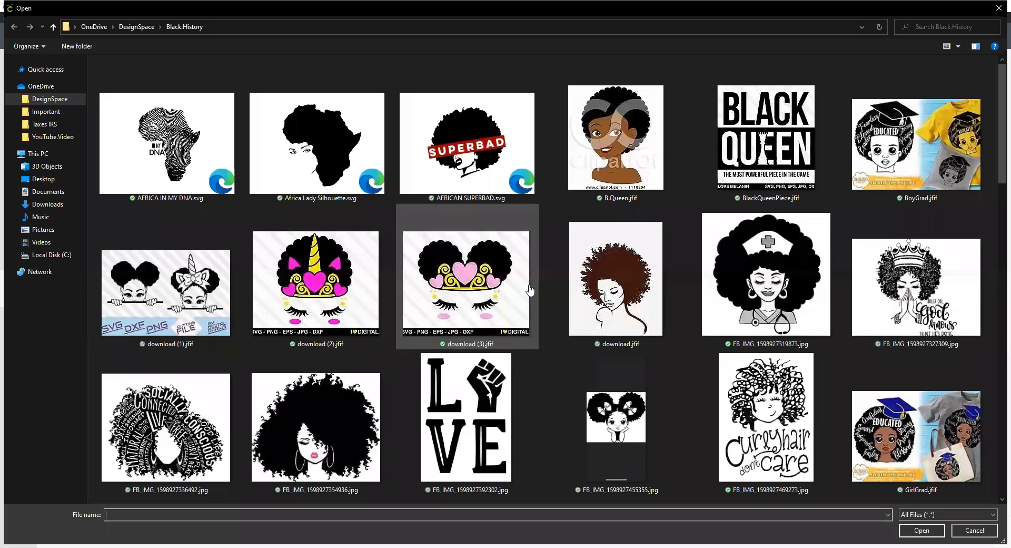
{"action": "left_click", "coordinate": [67, 104]}
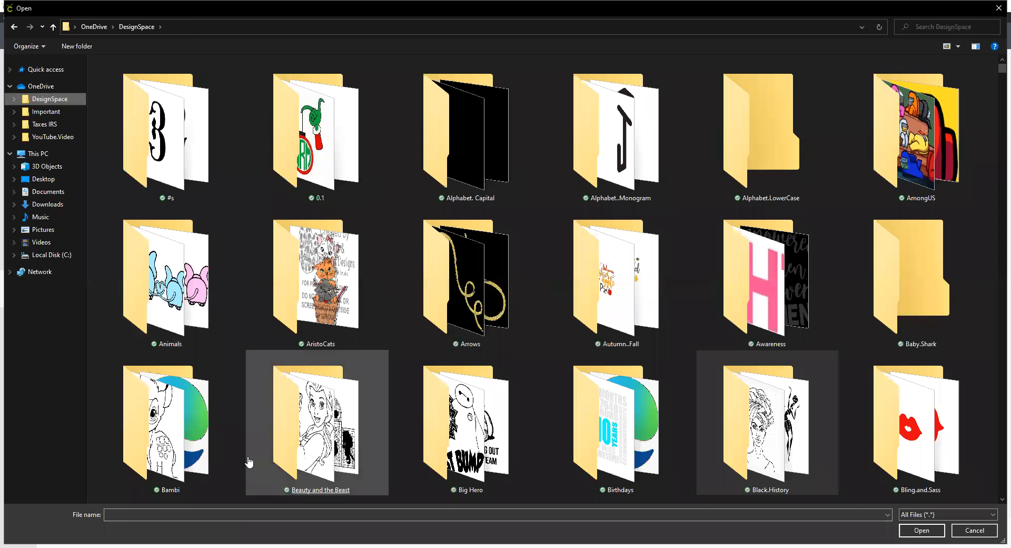
{"action": "left_click", "coordinate": [261, 515]}
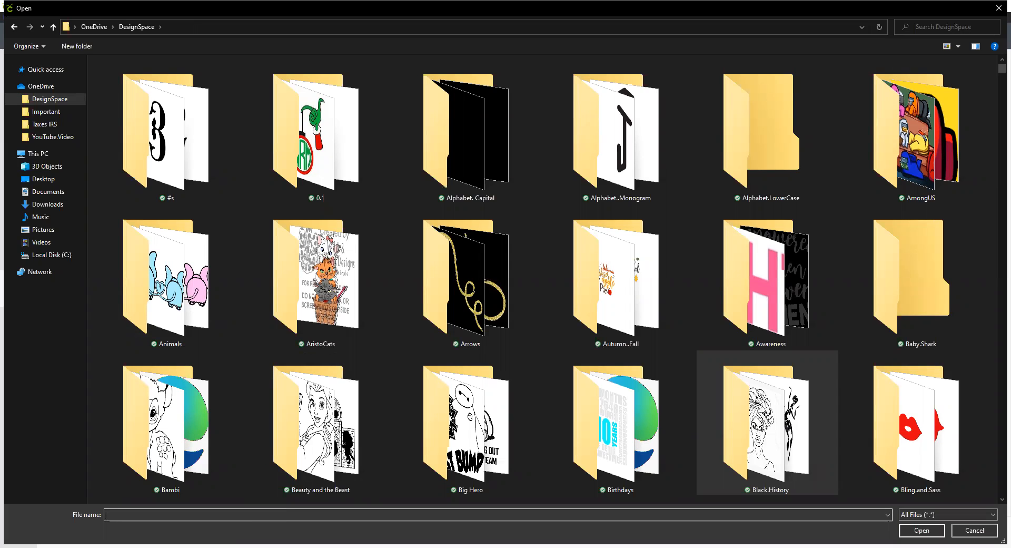
{"action": "type", "text": "venom"}
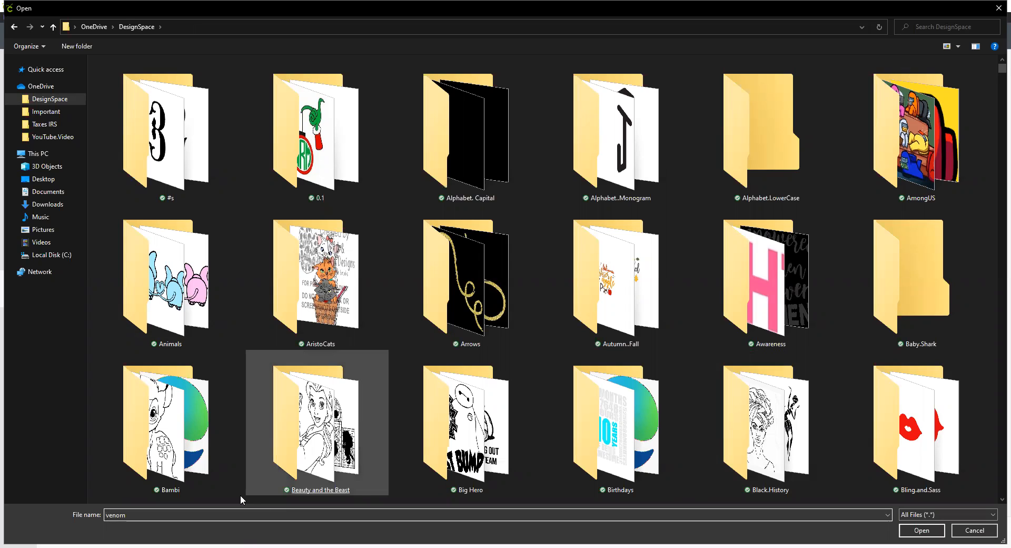
{"action": "left_click", "coordinate": [156, 519]}
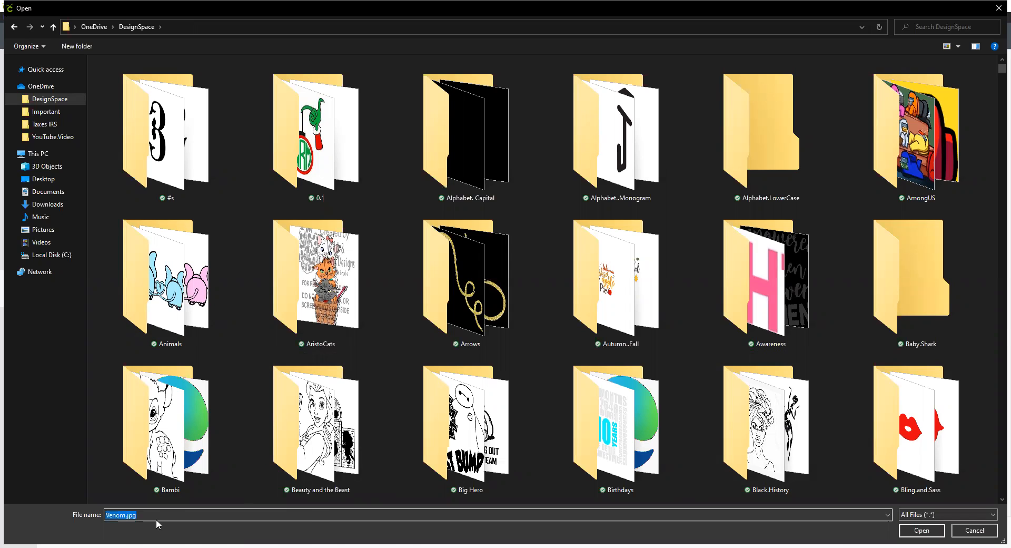
{"action": "key", "text": "Return"}
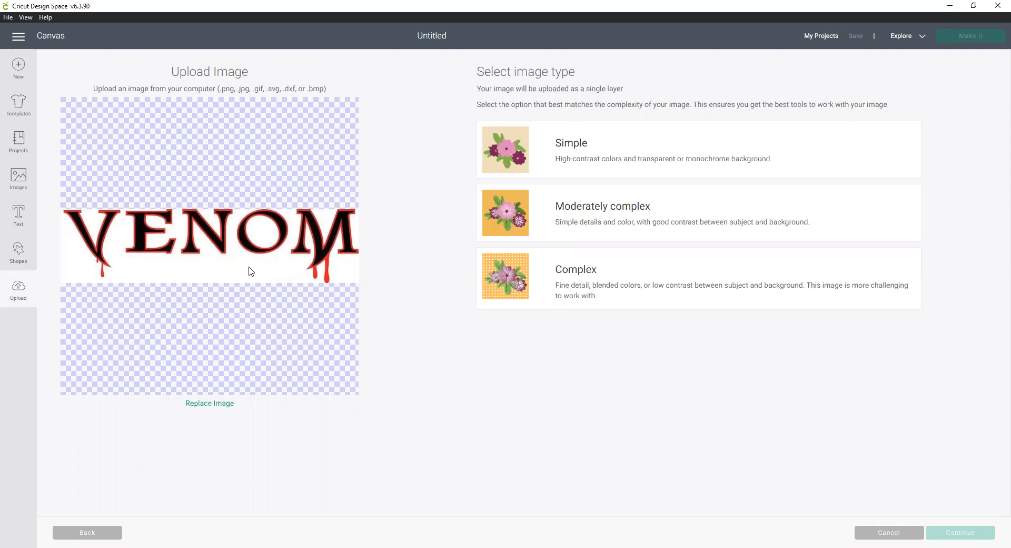
{"action": "left_click", "coordinate": [552, 284]}
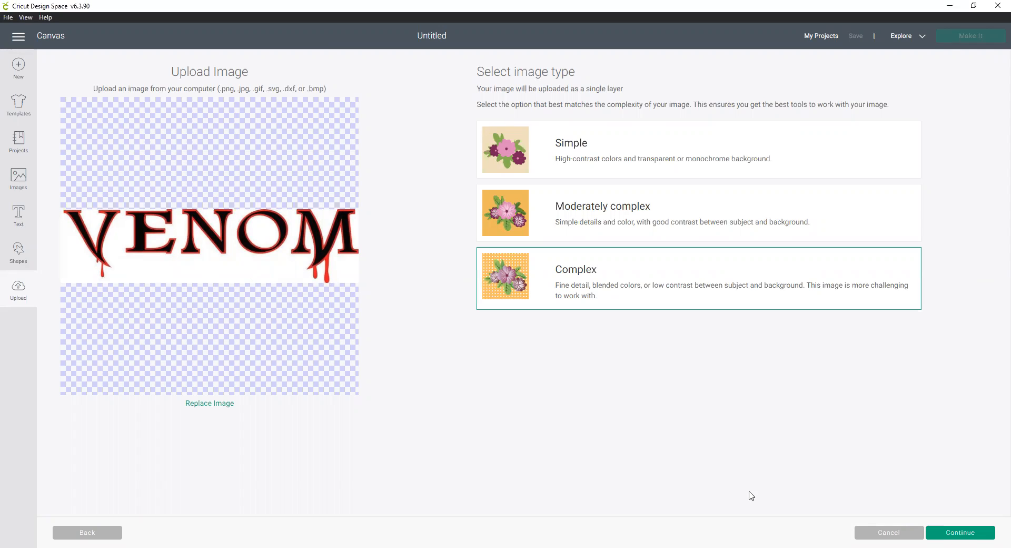
{"action": "left_click", "coordinate": [938, 535]}
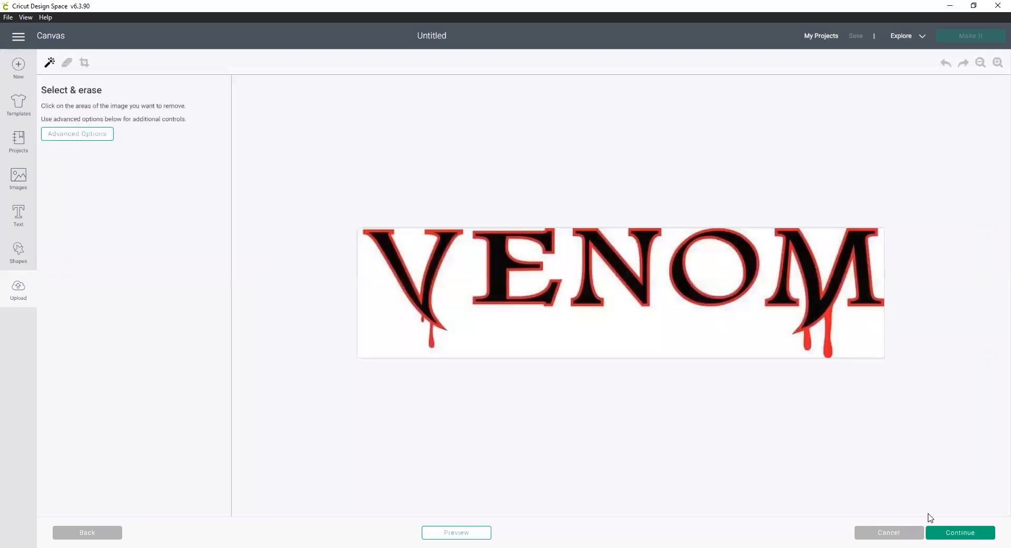
Reduce the image to 16 colors and set the color tolerance to 50.
{"action": "left_click", "coordinate": [96, 135]}
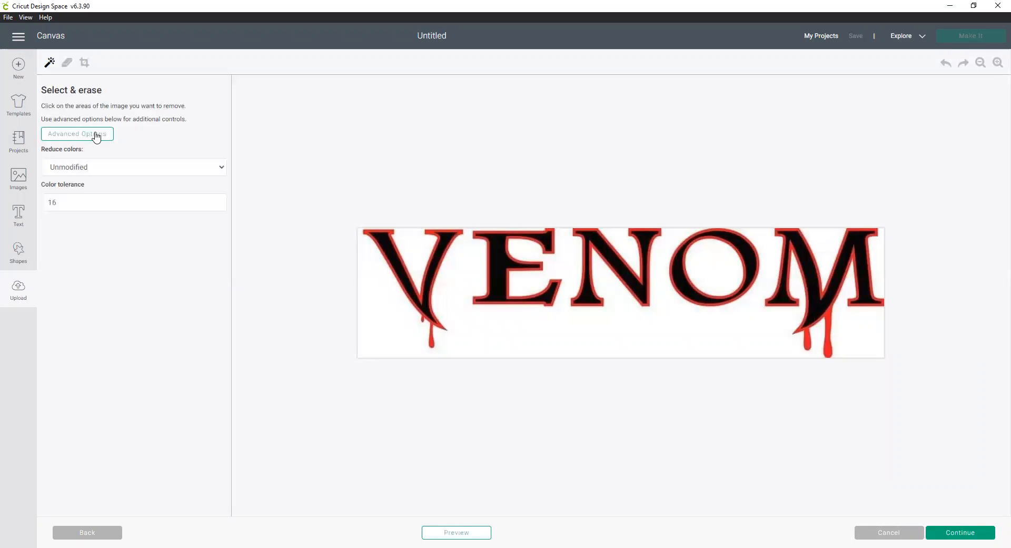
{"action": "left_click", "coordinate": [111, 170]}
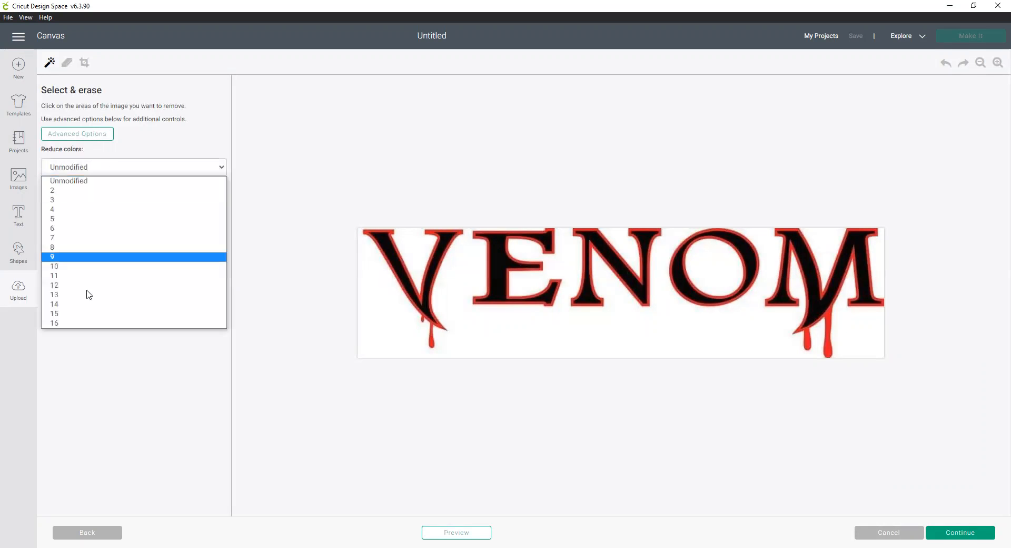
{"action": "left_click", "coordinate": [113, 323]}
{"action": "left_click", "coordinate": [94, 204]}
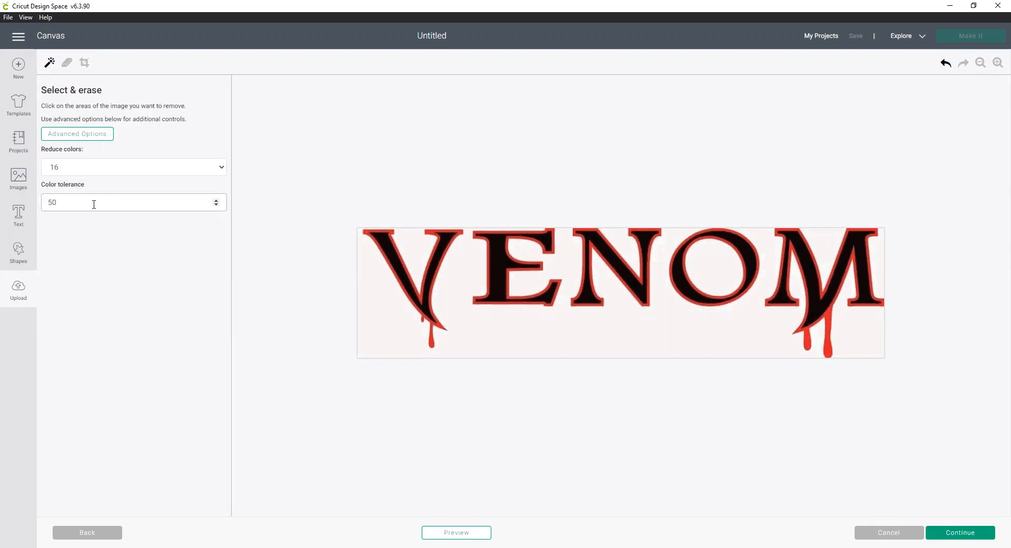
Erase the white background around the VENOM lettering, including inside the O and around the M.
{"action": "left_click", "coordinate": [386, 308]}
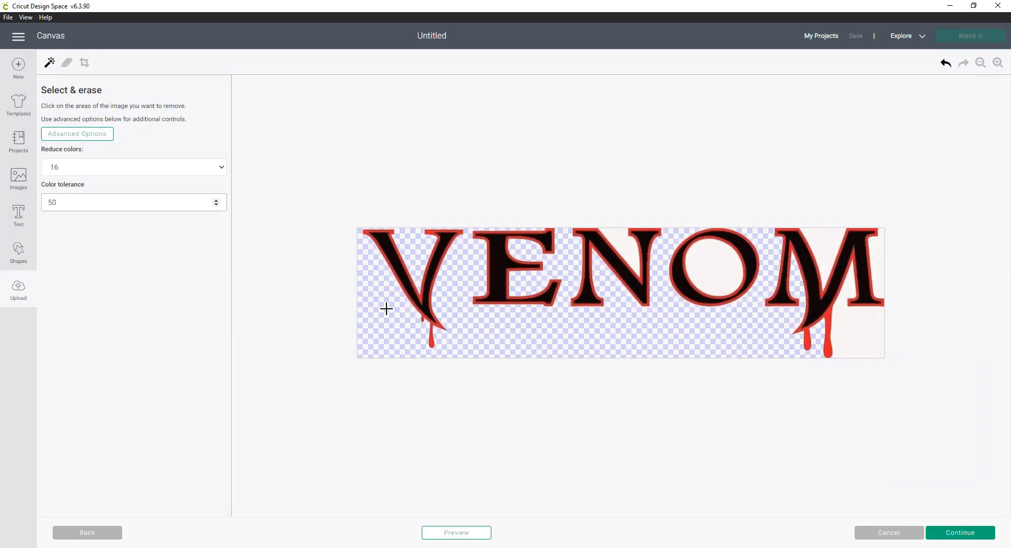
{"action": "left_click", "coordinate": [711, 282]}
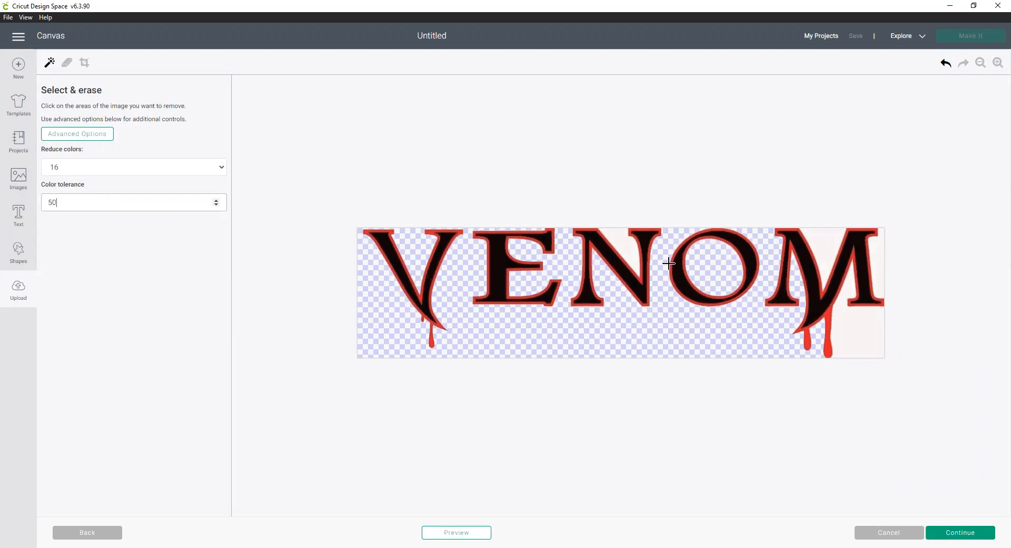
{"action": "left_click", "coordinate": [853, 331]}
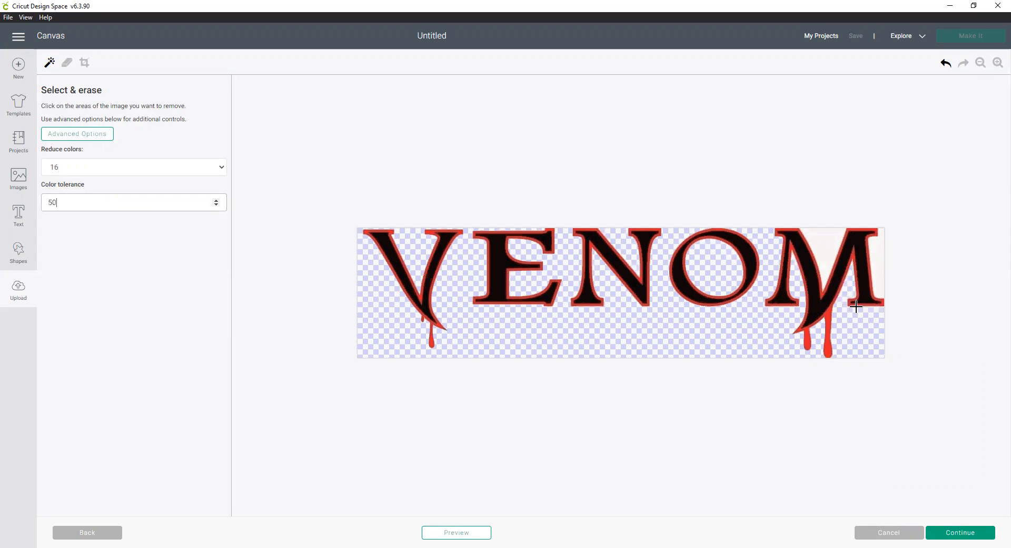
{"action": "left_click", "coordinate": [829, 250]}
{"action": "left_click", "coordinate": [879, 259]}
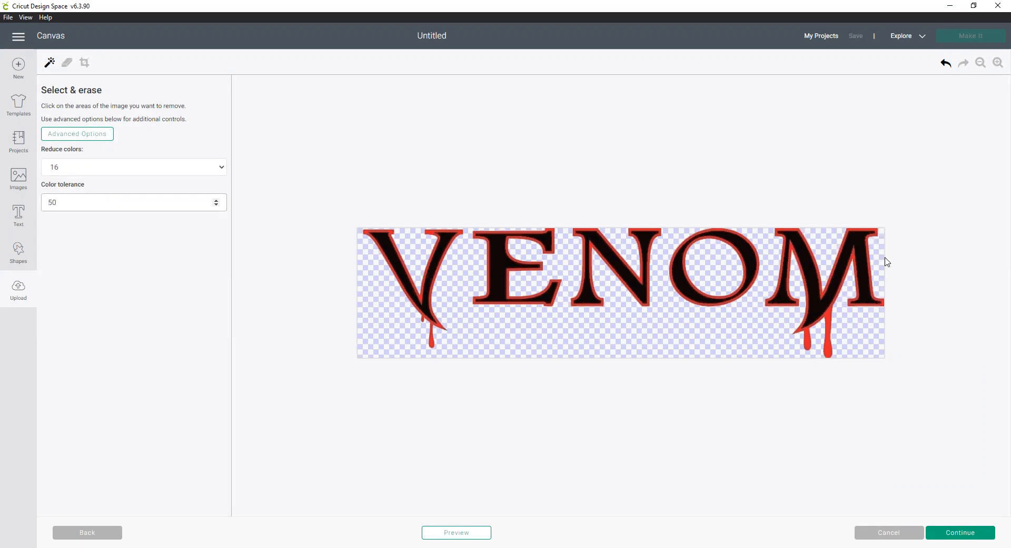
Try to erase the black fill inside the letter V with the current tolerance.
{"action": "left_click", "coordinate": [998, 63]}
{"action": "left_click", "coordinate": [997, 63]}
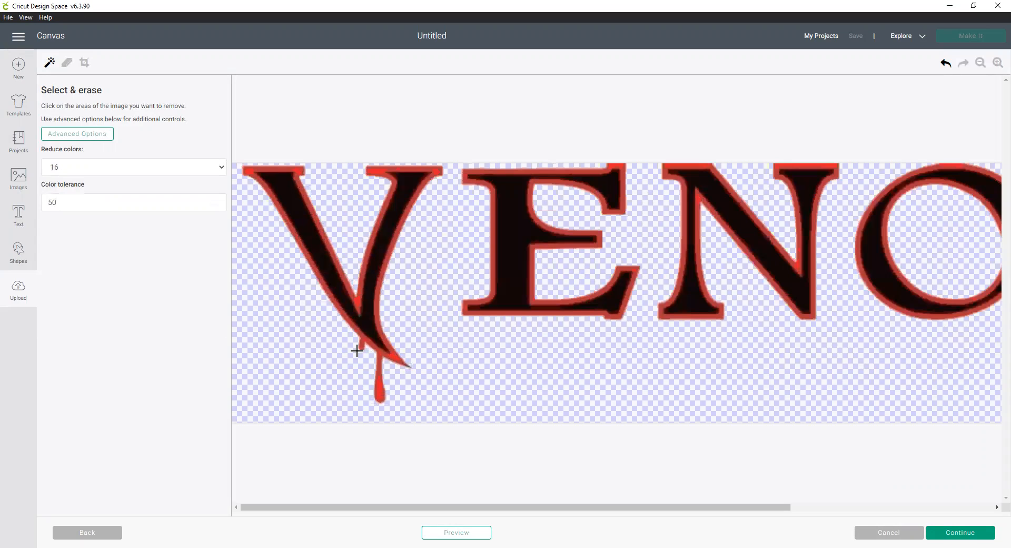
{"action": "left_click", "coordinate": [367, 328]}
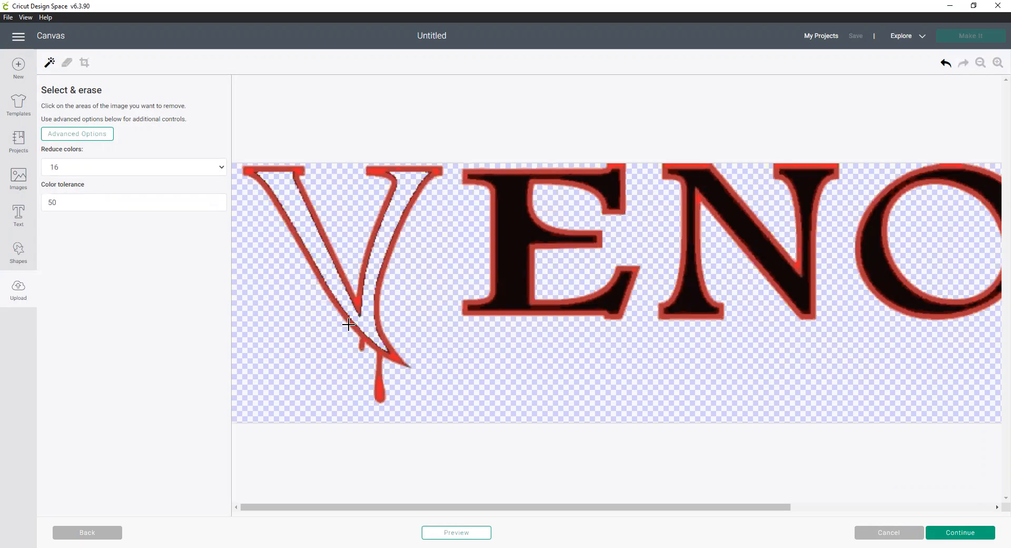
Preview the cut shape and set the color tolerance to 100.
{"action": "left_click", "coordinate": [466, 532]}
{"action": "left_click", "coordinate": [73, 201]}
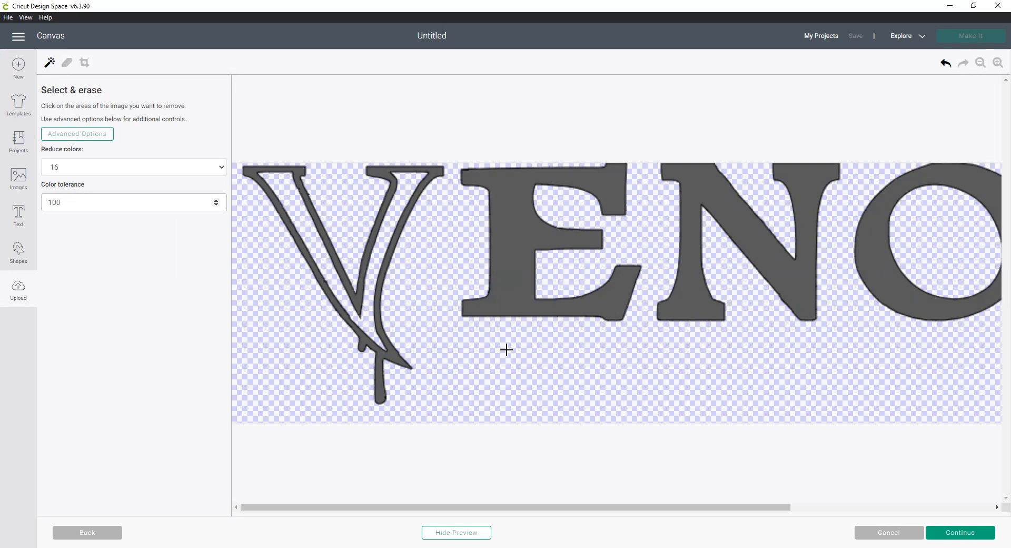
{"action": "left_click", "coordinate": [463, 533]}
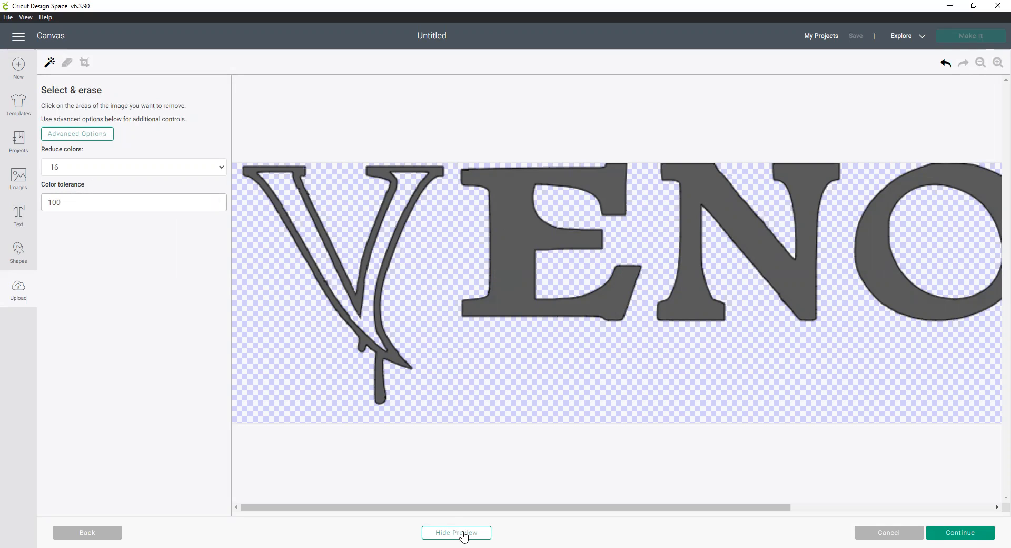
Erase the black fill inside the E, check the cut preview, and erase the fill of the N and O.
{"action": "left_click", "coordinate": [503, 255]}
{"action": "left_click", "coordinate": [469, 535]}
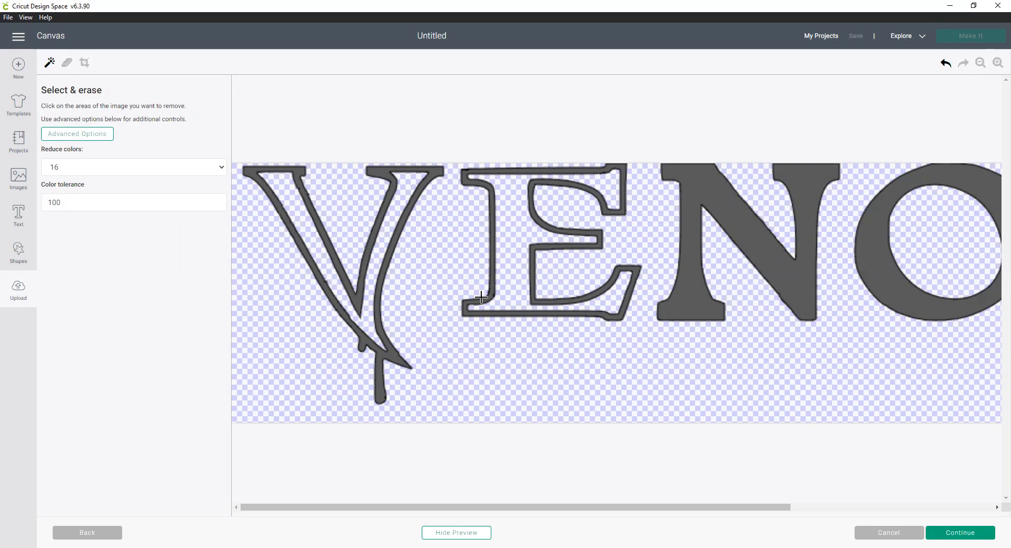
{"action": "left_click", "coordinate": [473, 533]}
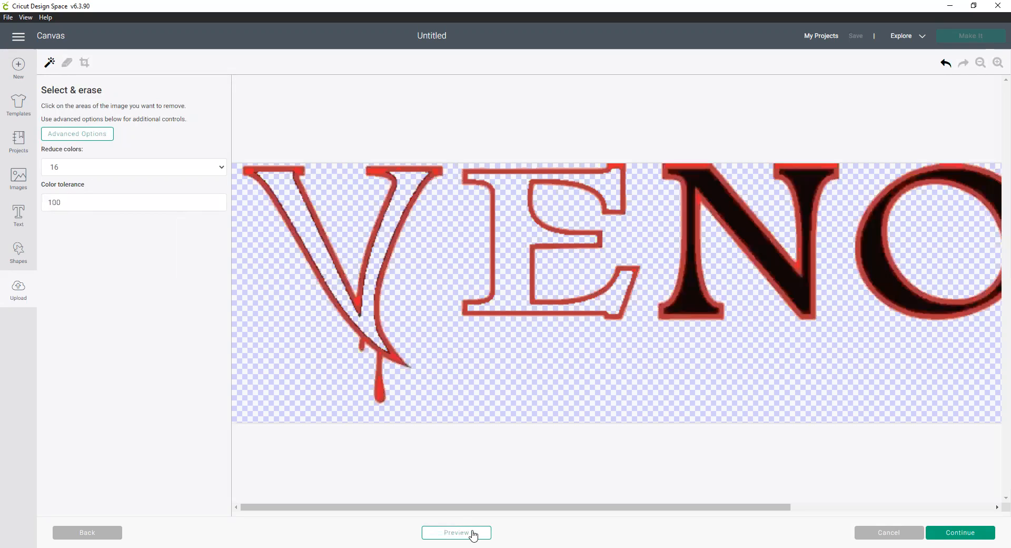
{"action": "left_click", "coordinate": [684, 303]}
{"action": "left_click", "coordinate": [882, 274]}
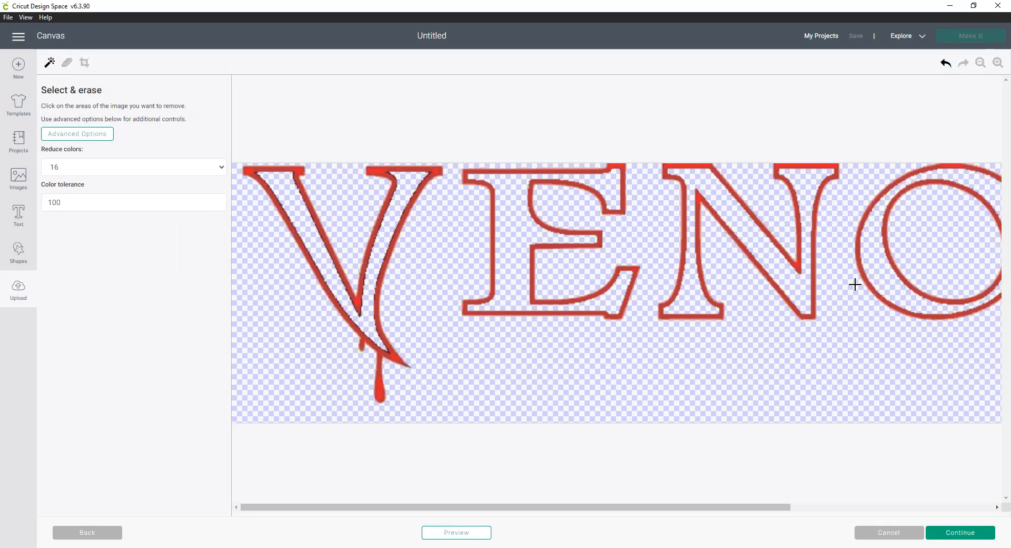
Undo the black fill removals on the O, N, E and V.
{"action": "left_click", "coordinate": [947, 64]}
{"action": "left_click", "coordinate": [947, 65]}
{"action": "left_click", "coordinate": [947, 64]}
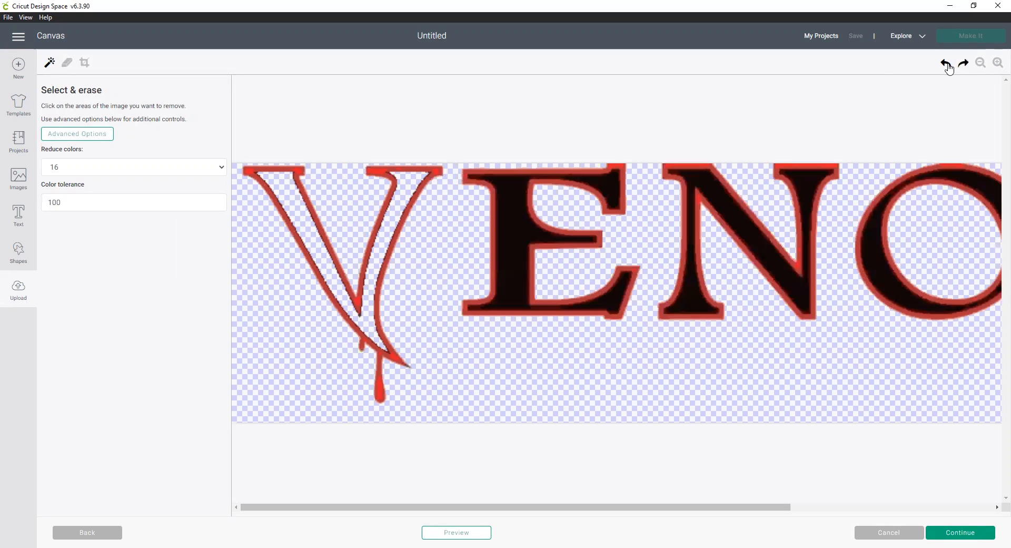
{"action": "left_click", "coordinate": [947, 65]}
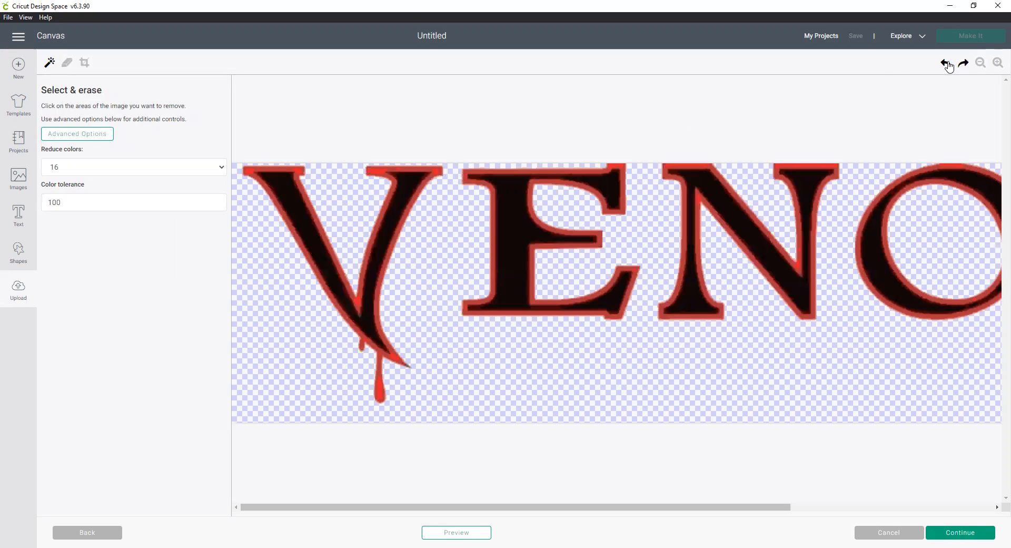
Erase the black fill inside each letter of VENOM so only the red outline and drips are left.
{"action": "left_click", "coordinate": [320, 260]}
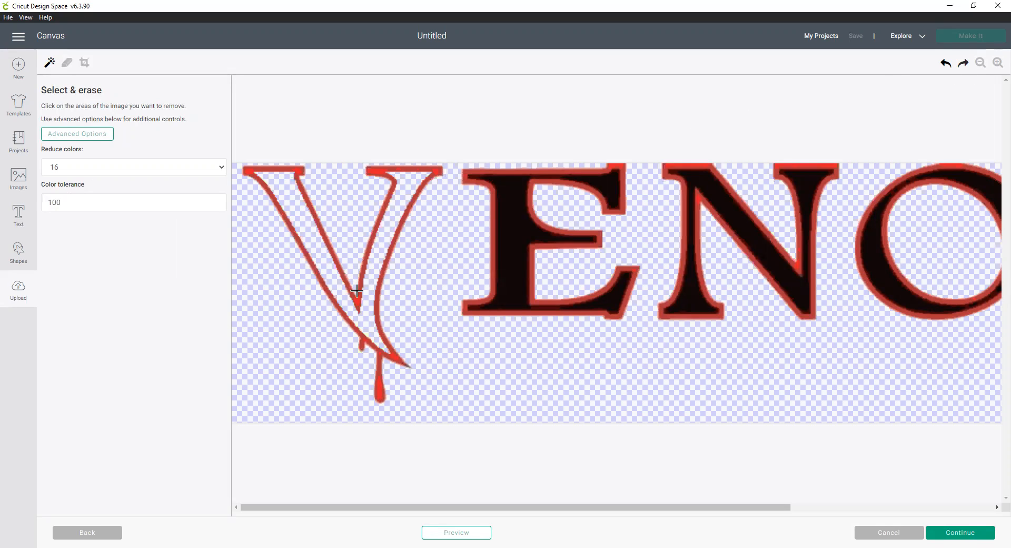
{"action": "left_click", "coordinate": [515, 303]}
{"action": "left_click_drag", "start_coordinate": [515, 508], "coordinate": [650, 507]}
{"action": "left_click", "coordinate": [530, 293]}
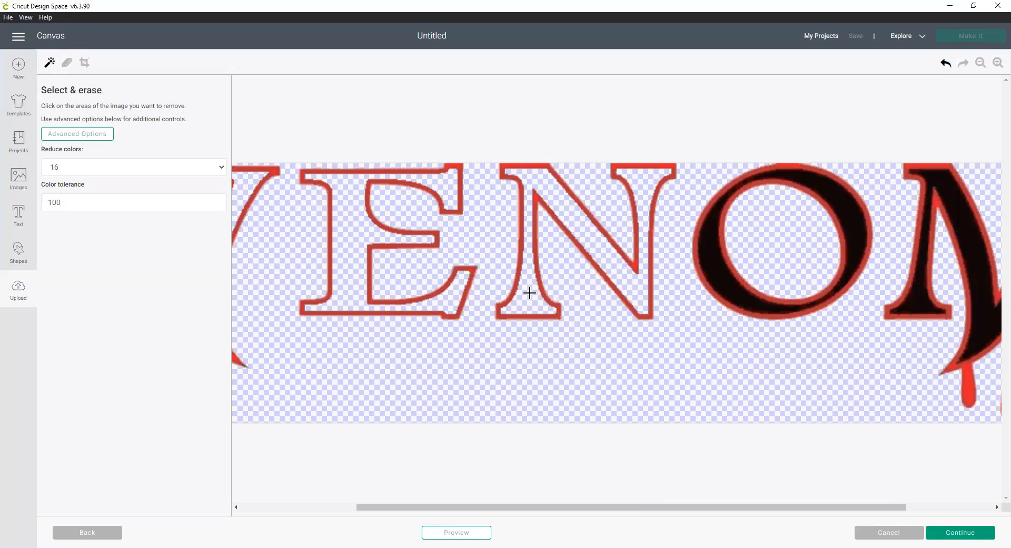
{"action": "left_click", "coordinate": [720, 271]}
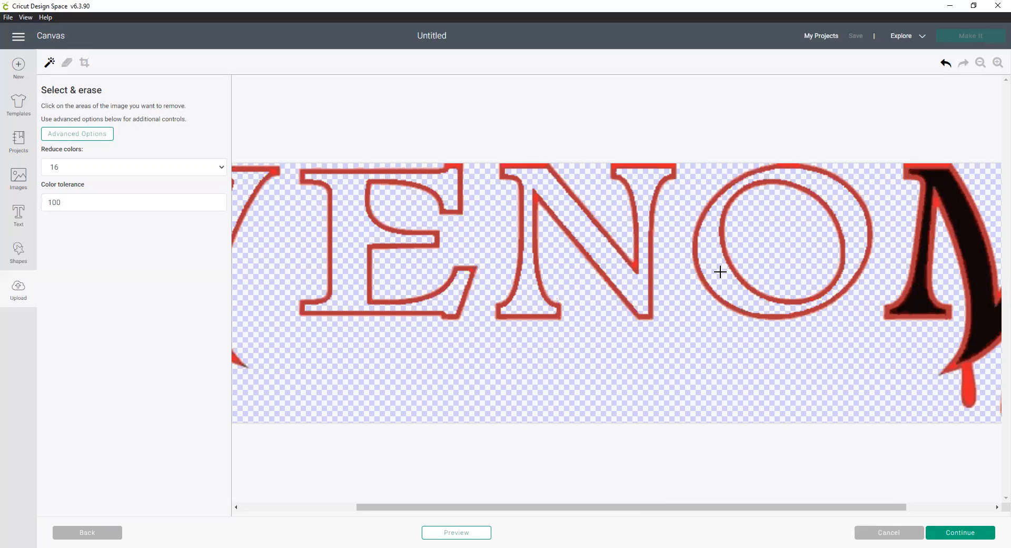
{"action": "left_click", "coordinate": [918, 301]}
Preview the cut shape and inspect the outline across the whole word.
{"action": "left_click_drag", "start_coordinate": [829, 506], "coordinate": [915, 496]}
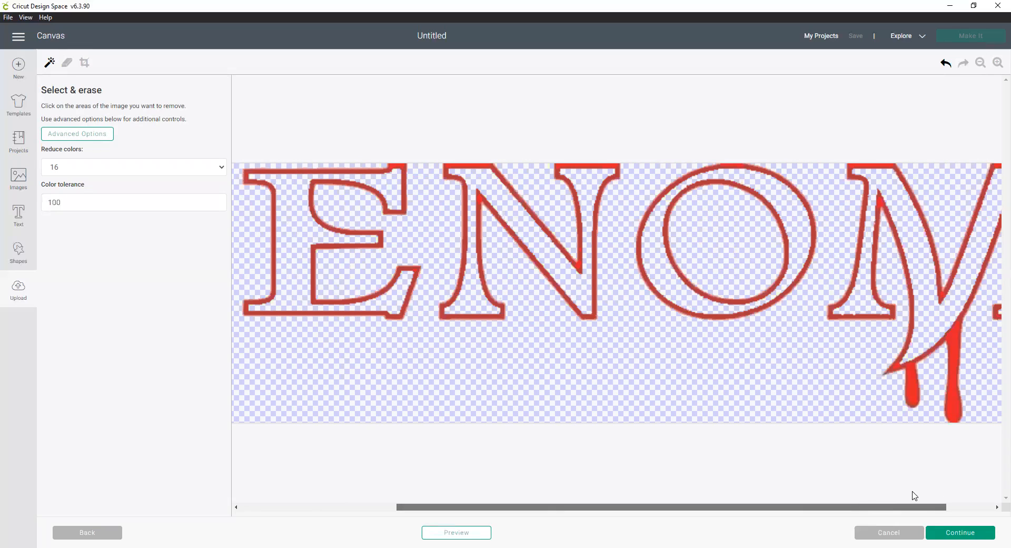
{"action": "left_click", "coordinate": [456, 533]}
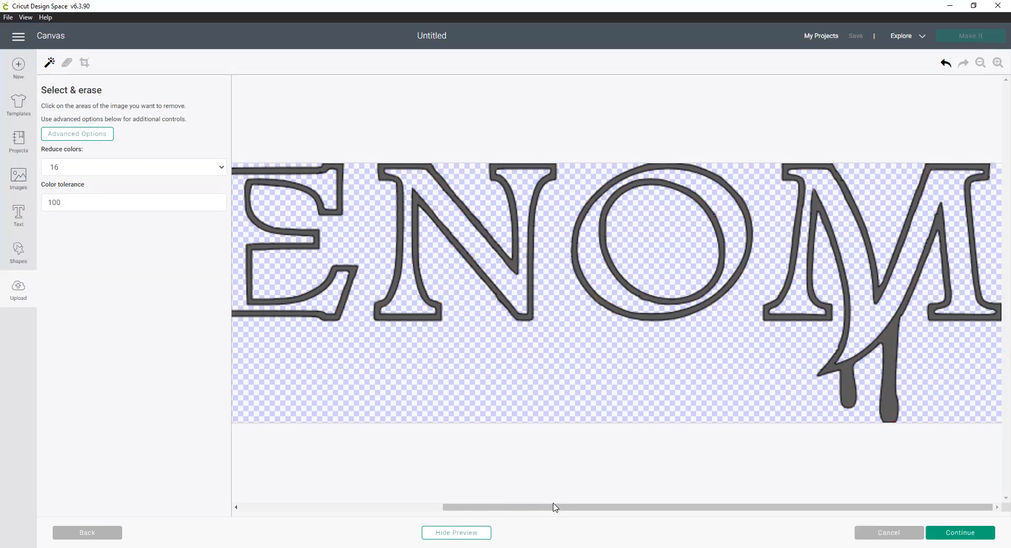
{"action": "left_click_drag", "start_coordinate": [507, 510], "coordinate": [278, 506]}
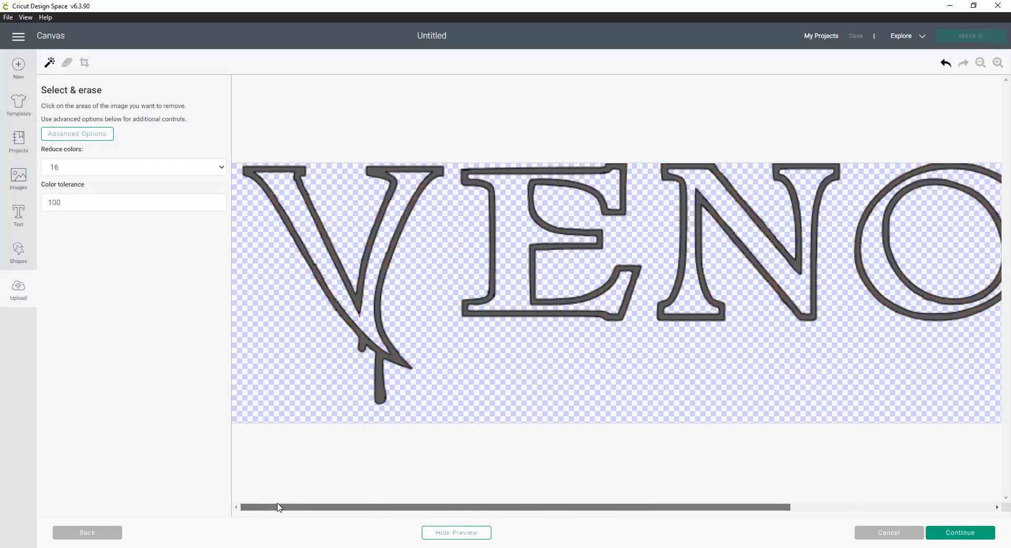
Save the cleaned-up lettering as a Cut image named Venom.
{"action": "left_click", "coordinate": [957, 532]}
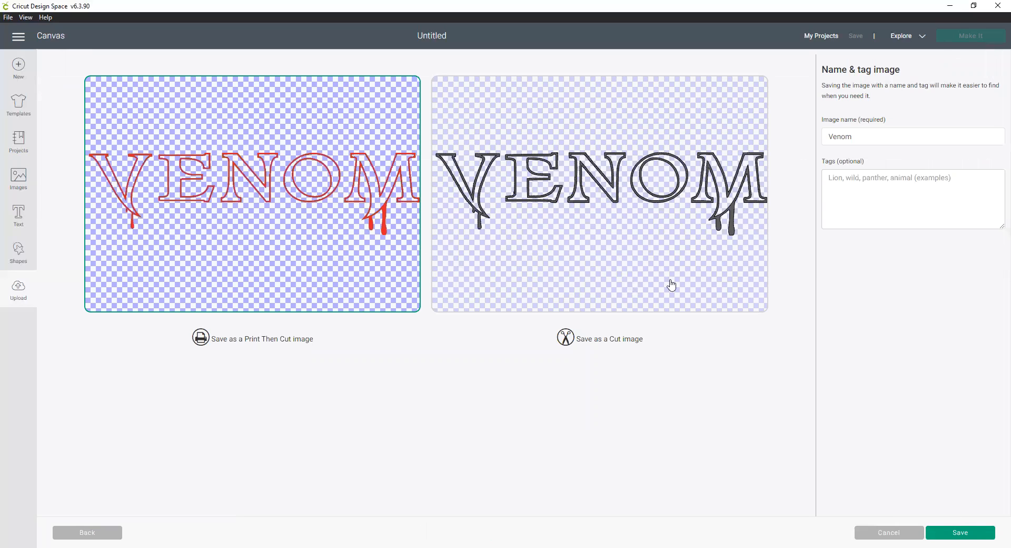
{"action": "left_click", "coordinate": [559, 228]}
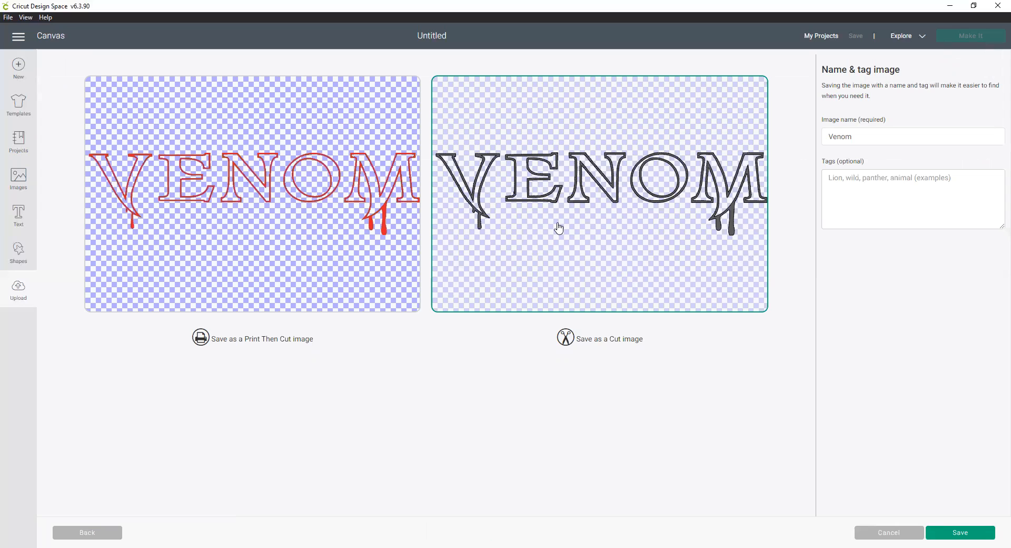
{"action": "left_click", "coordinate": [967, 533]}
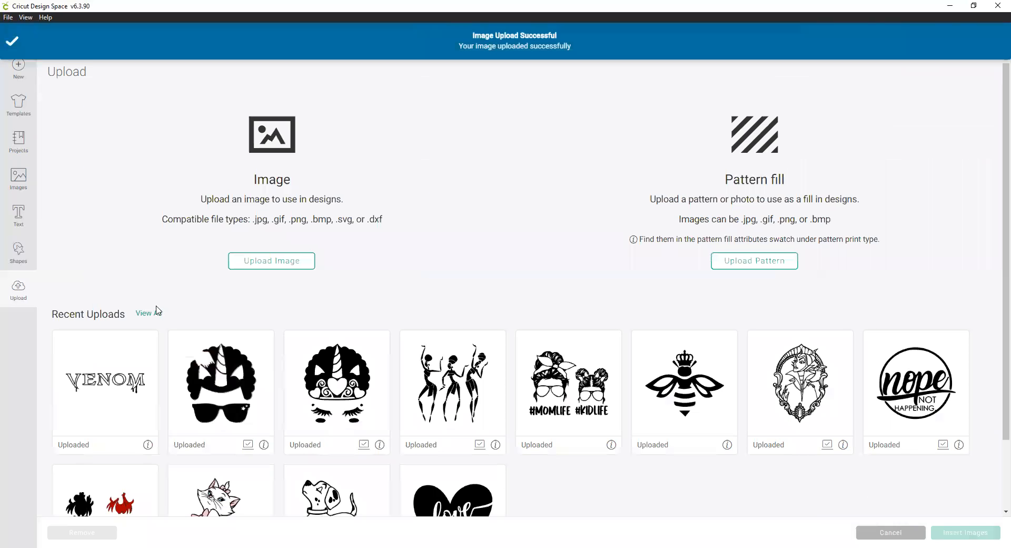
Insert the uploaded Venom image onto the canvas and enlarge it to about 16.5 by 4.1 inches.
{"action": "left_click", "coordinate": [132, 391]}
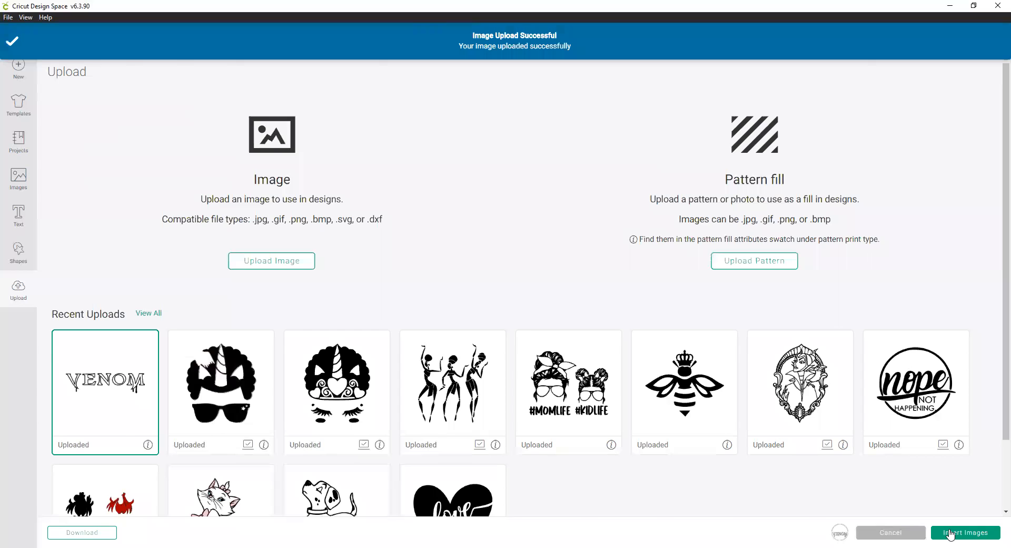
{"action": "left_click", "coordinate": [944, 531]}
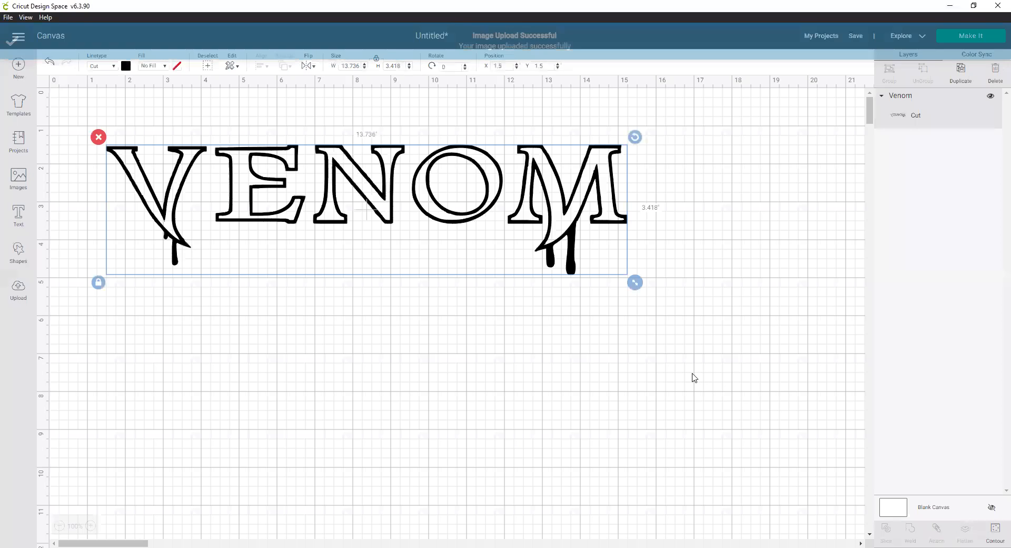
{"action": "left_click_drag", "start_coordinate": [430, 240], "coordinate": [436, 259]}
{"action": "left_click_drag", "start_coordinate": [641, 301], "coordinate": [744, 376]}
{"action": "left_click_drag", "start_coordinate": [395, 243], "coordinate": [403, 258]}
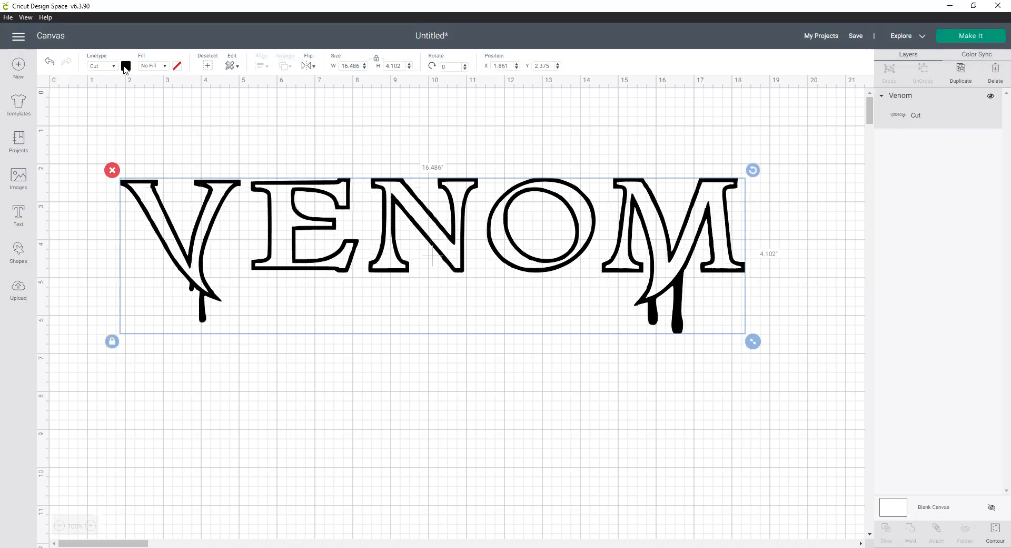
Recolor the VENOM outline to dark red and shift the lettering slightly on the canvas.
{"action": "left_click", "coordinate": [125, 67]}
{"action": "left_click", "coordinate": [135, 149]}
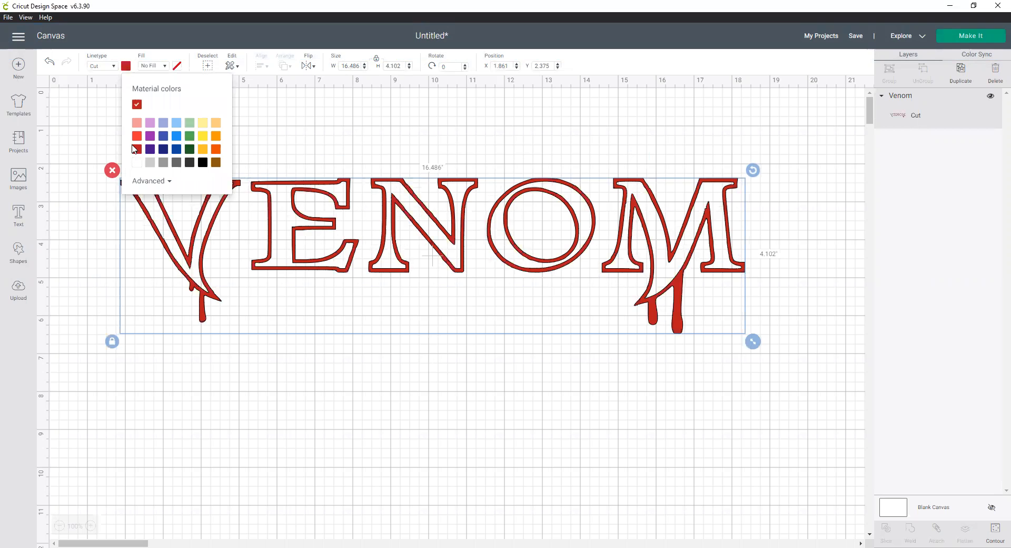
{"action": "left_click", "coordinate": [275, 412]}
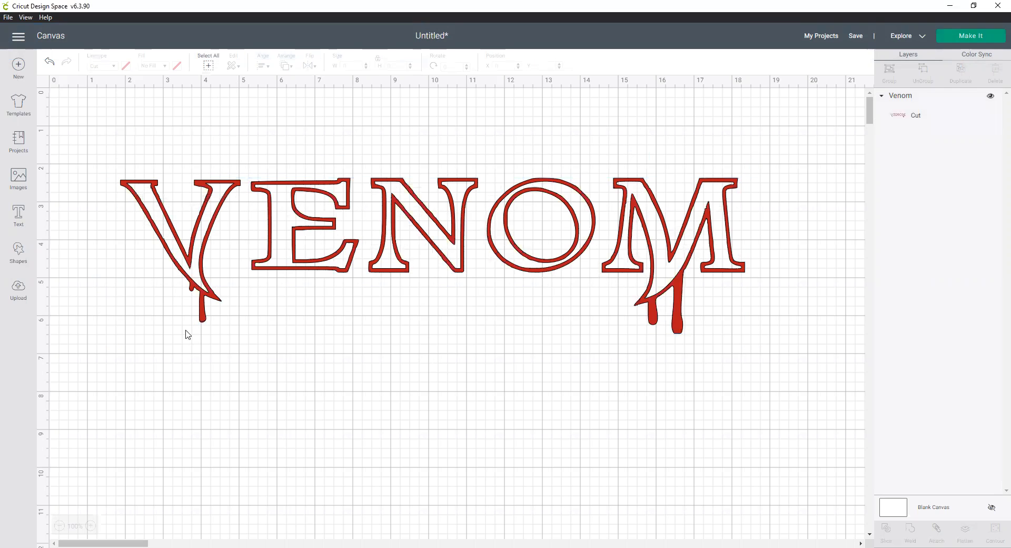
{"action": "left_click_drag", "start_coordinate": [201, 286], "coordinate": [190, 291]}
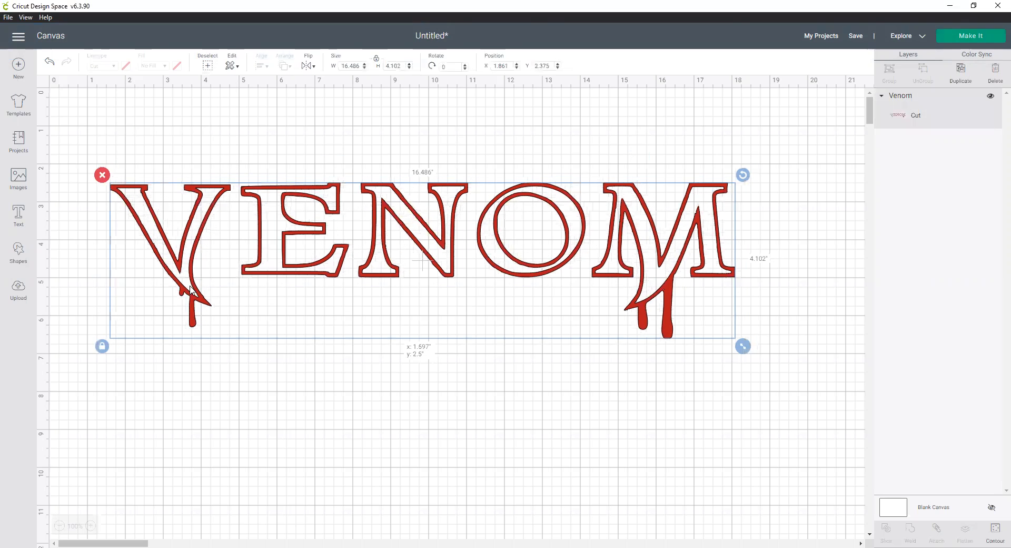
{"action": "left_click", "coordinate": [284, 486]}
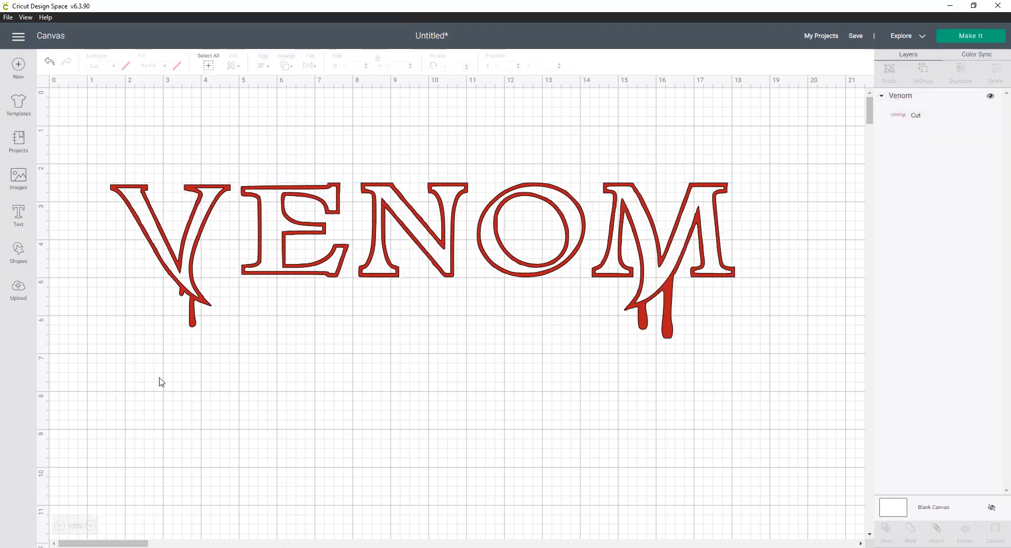
Add a square and stretch it into a rectangle about 17.9 by 4.8 inches that covers the whole word.
{"action": "left_click", "coordinate": [17, 252]}
{"action": "left_click", "coordinate": [60, 182]}
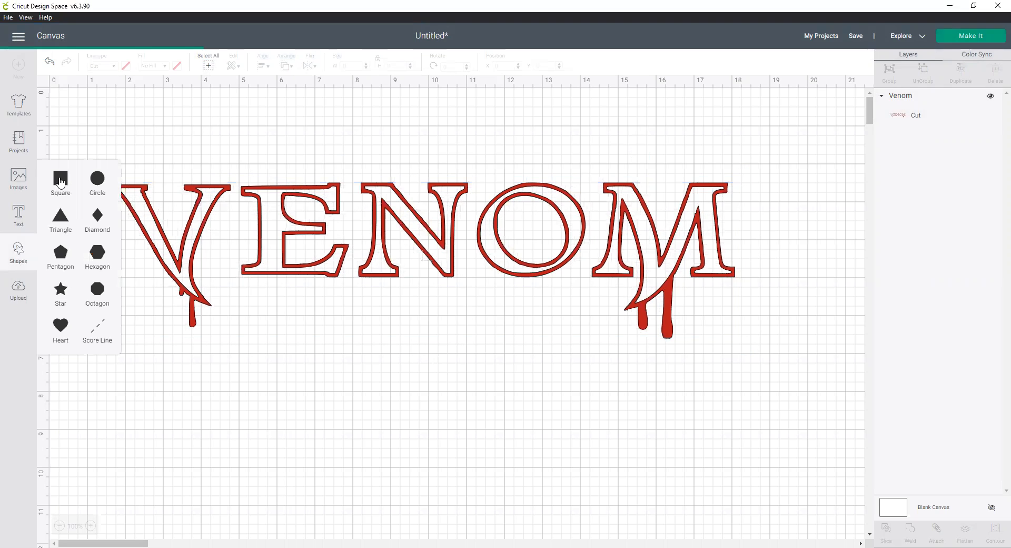
{"action": "left_click_drag", "start_coordinate": [166, 244], "coordinate": [131, 223]}
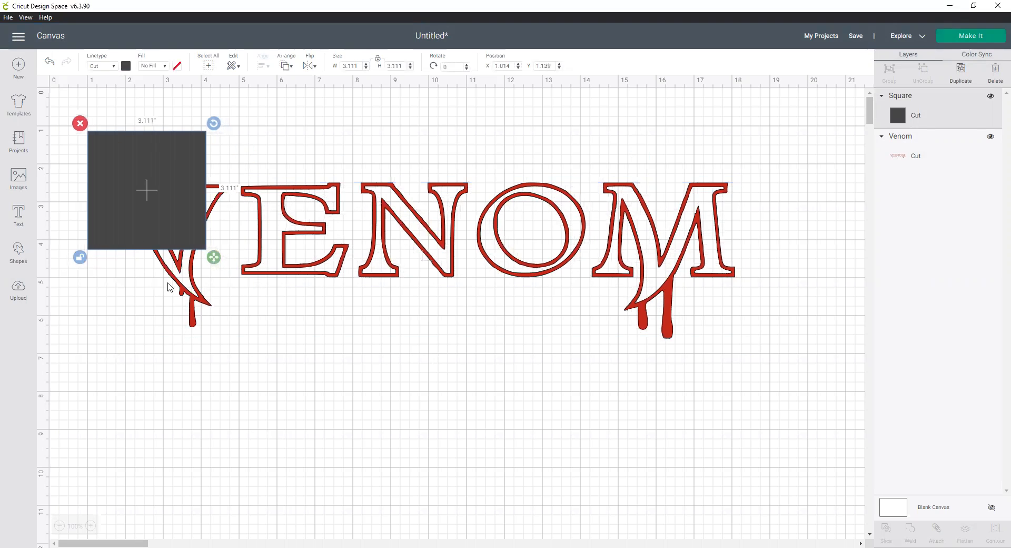
{"action": "left_click_drag", "start_coordinate": [214, 258], "coordinate": [764, 331]}
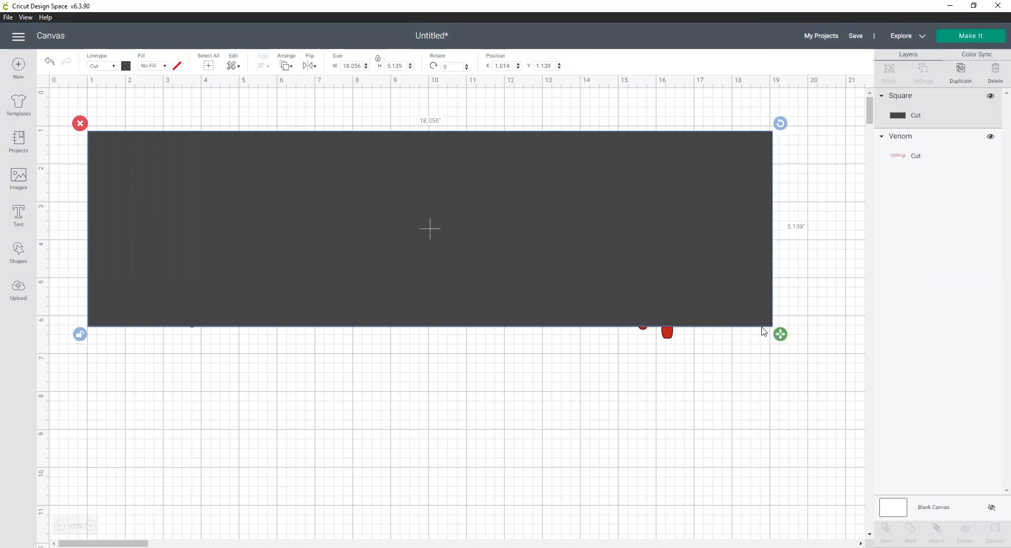
{"action": "left_click_drag", "start_coordinate": [543, 254], "coordinate": [542, 274]}
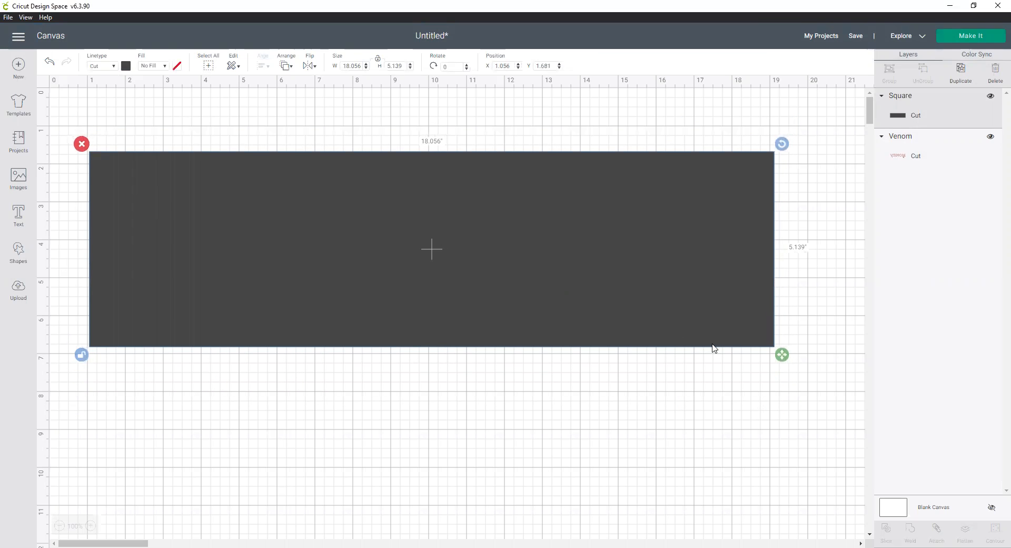
{"action": "left_click_drag", "start_coordinate": [783, 356], "coordinate": [772, 346]}
{"action": "mouse_move", "coordinate": [661, 341]}
{"action": "left_mouse_down"}
{"action": "mouse_move", "coordinate": [652, 390]}
{"action": "mouse_move", "coordinate": [652, 356]}
{"action": "left_mouse_up"}
{"action": "left_click_drag", "start_coordinate": [759, 358], "coordinate": [766, 358]}
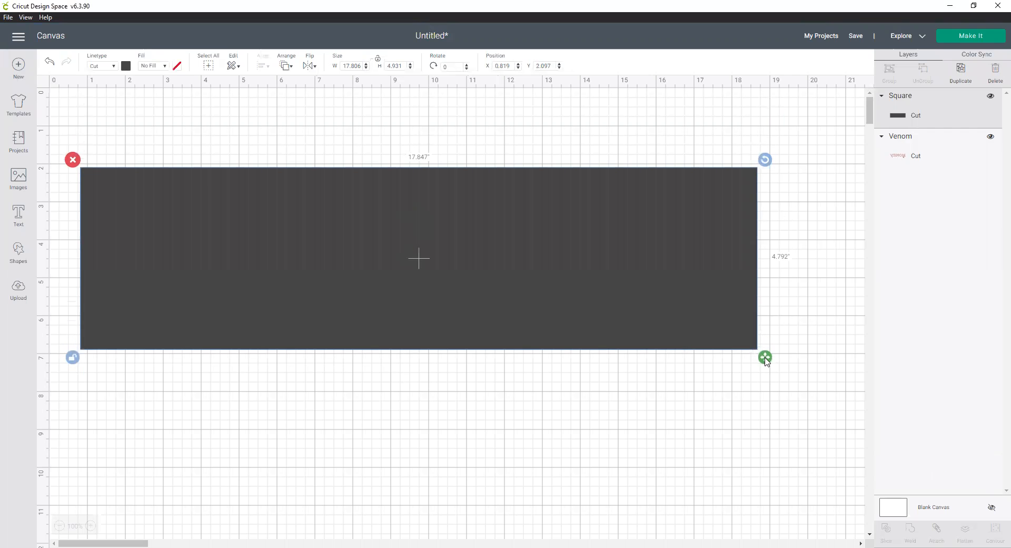
Slice the VENOM lettering out of the rectangle and delete the dark gray copy of the outline.
{"action": "left_click", "coordinate": [510, 438]}
{"action": "left_click_drag", "start_coordinate": [140, 108], "coordinate": [335, 311]}
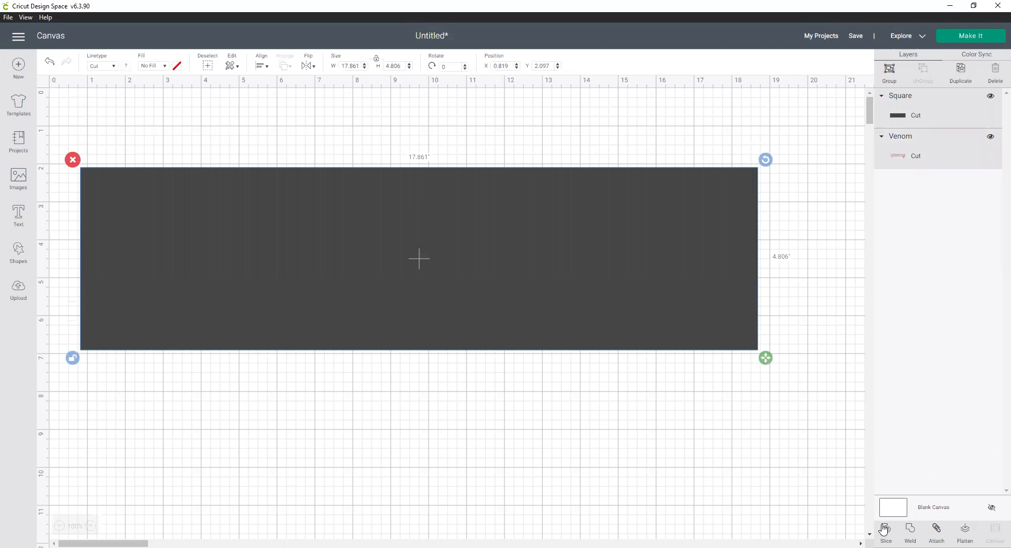
{"action": "left_click", "coordinate": [887, 531]}
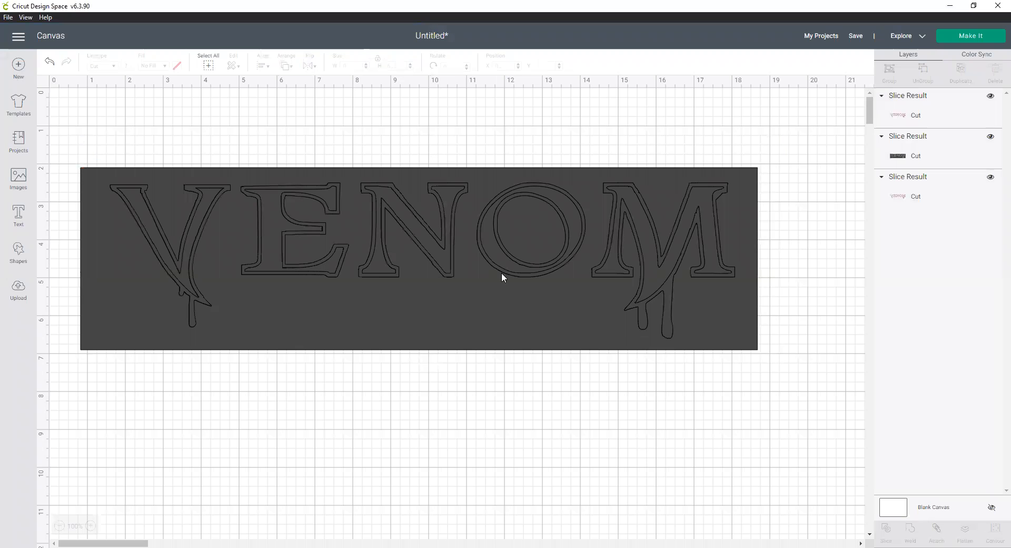
{"action": "left_click_drag", "start_coordinate": [491, 301], "coordinate": [550, 530]}
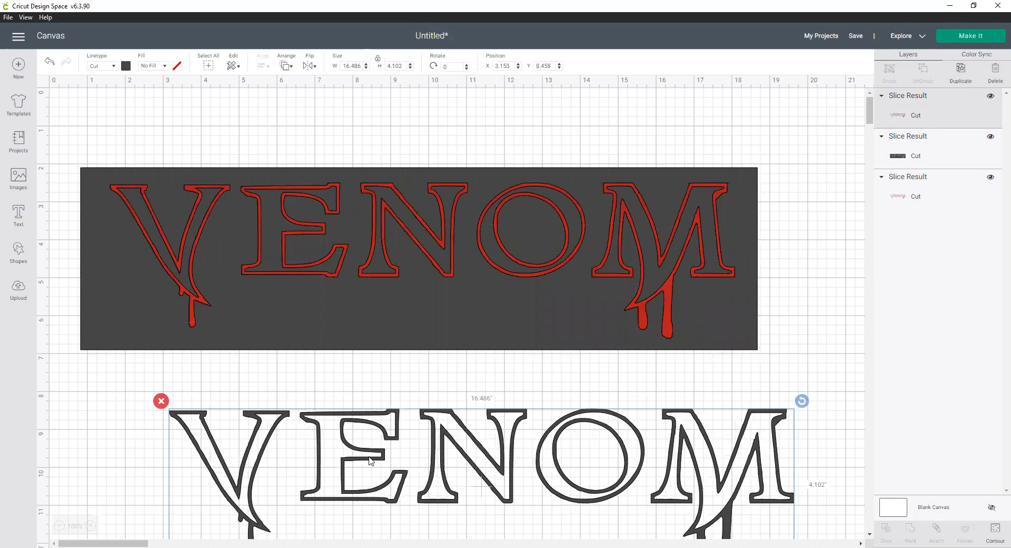
{"action": "left_click", "coordinate": [160, 401]}
Open the contours of the sliced rectangle and hide its outer rectangular contour.
{"action": "left_click", "coordinate": [274, 324]}
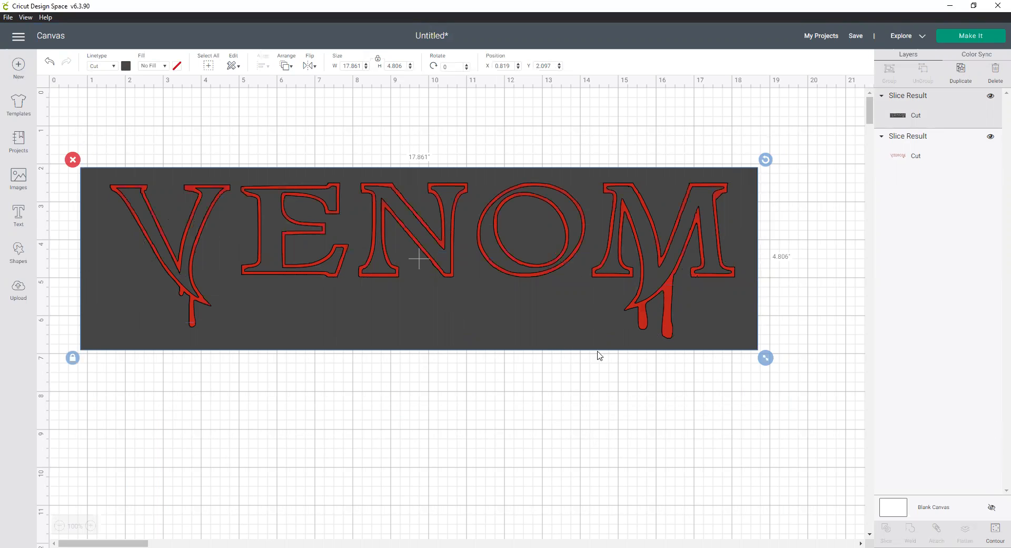
{"action": "left_click", "coordinate": [996, 534]}
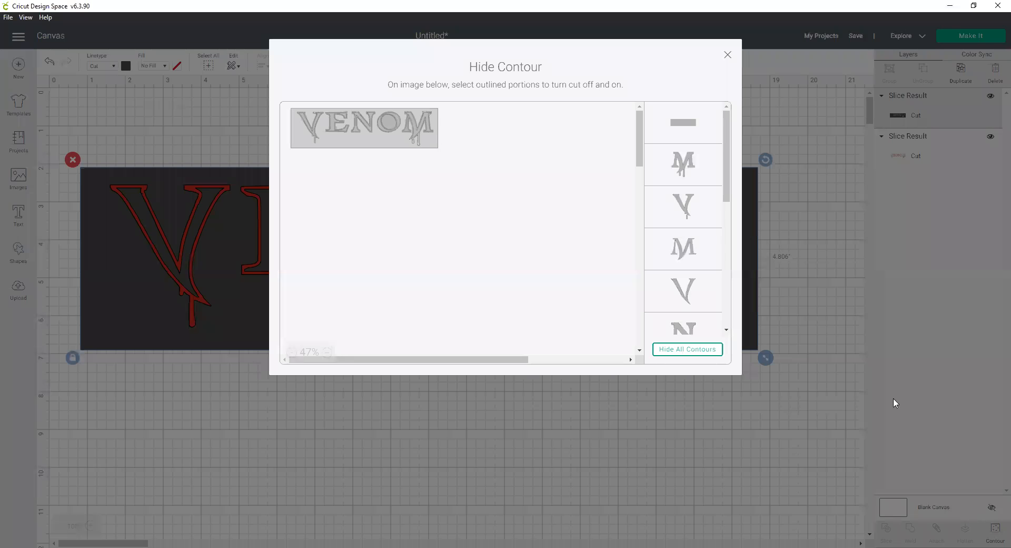
{"action": "left_click", "coordinate": [327, 353]}
{"action": "left_click", "coordinate": [327, 352]}
{"action": "left_click", "coordinate": [327, 352]}
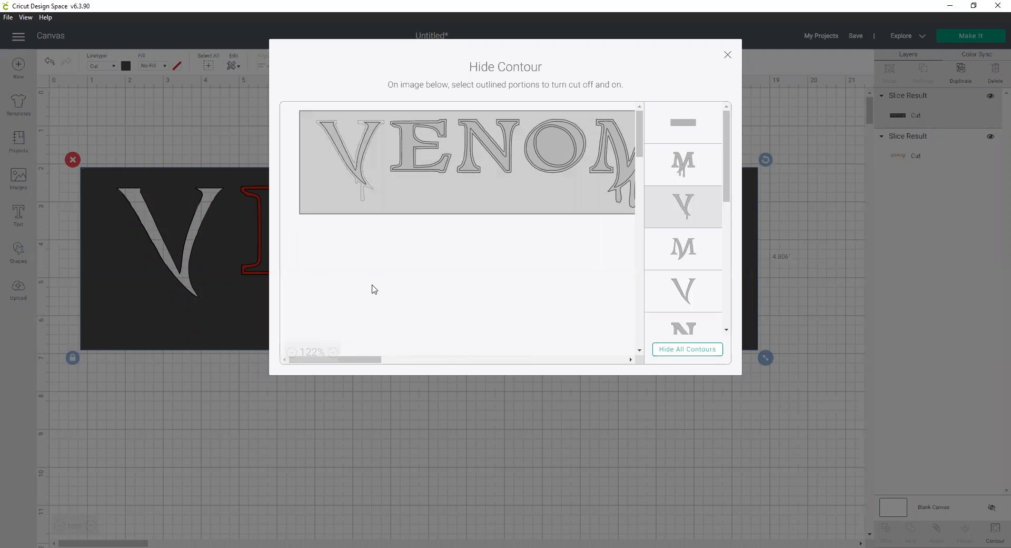
{"action": "left_click", "coordinate": [699, 208]}
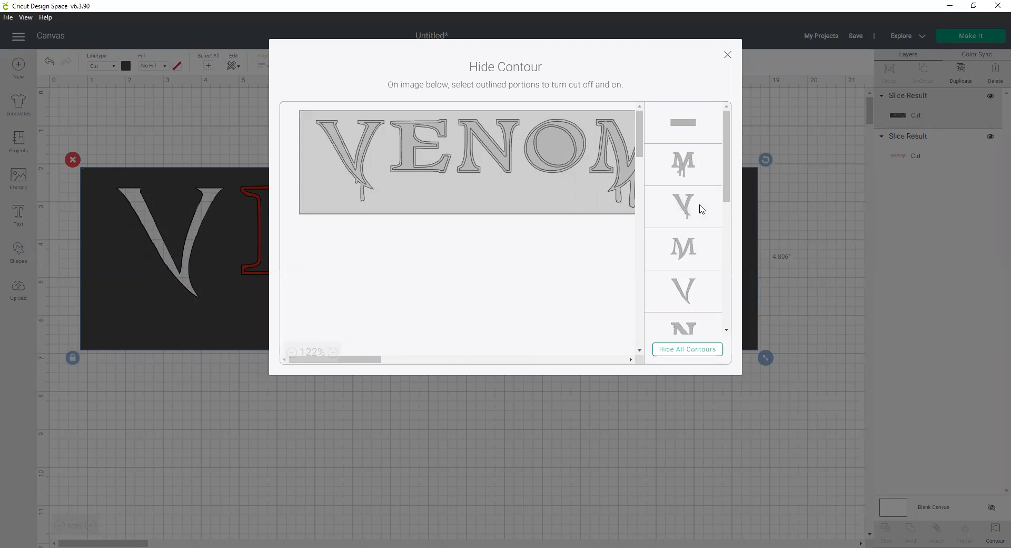
{"action": "left_click", "coordinate": [666, 123]}
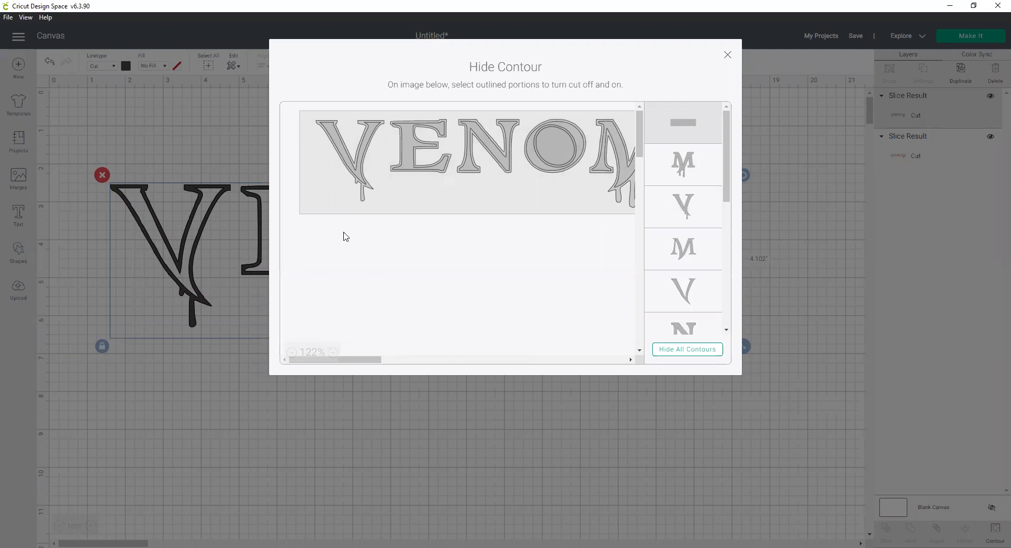
Hide the outer contours of the V, M and N, keeping their inner fill shapes.
{"action": "left_click", "coordinate": [674, 215]}
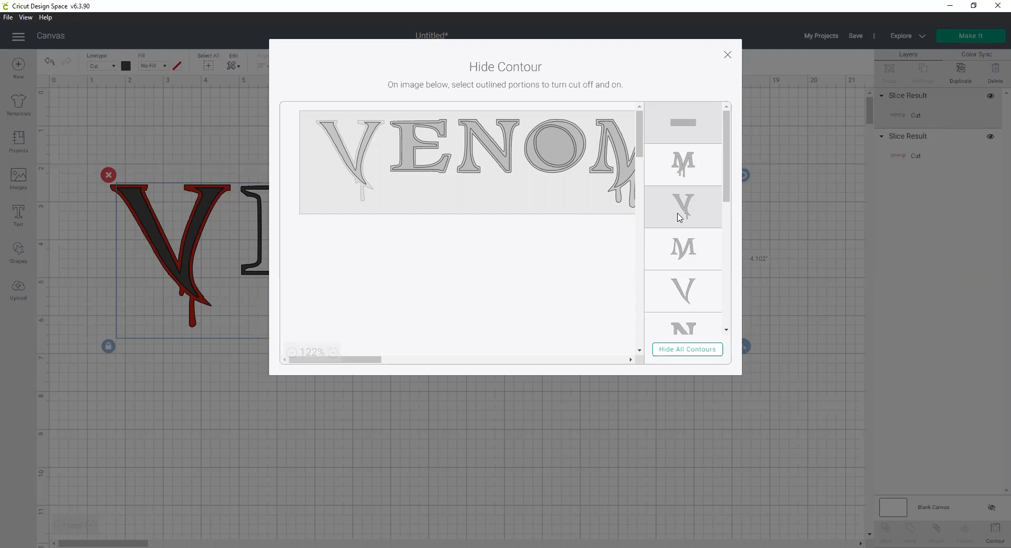
{"action": "left_click", "coordinate": [681, 179]}
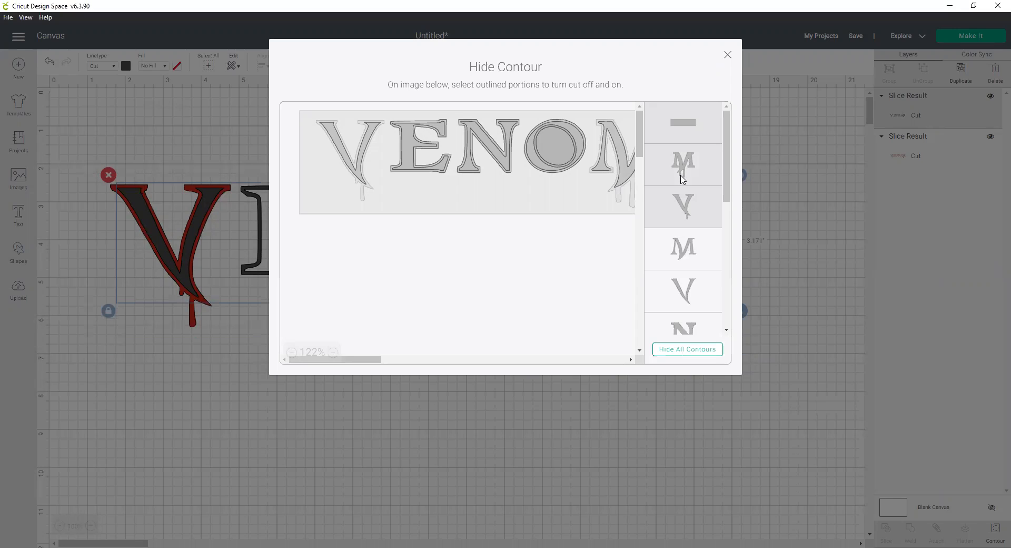
{"action": "scroll", "coordinate": [684, 258], "scroll_direction": "down", "scroll_amount": 2}
{"action": "left_click", "coordinate": [685, 243]}
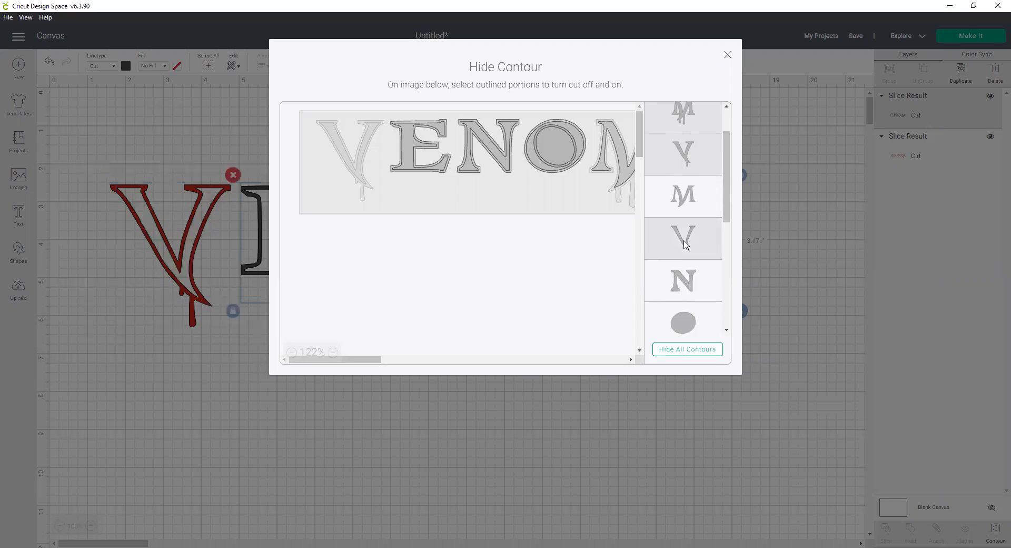
{"action": "left_click", "coordinate": [685, 243]}
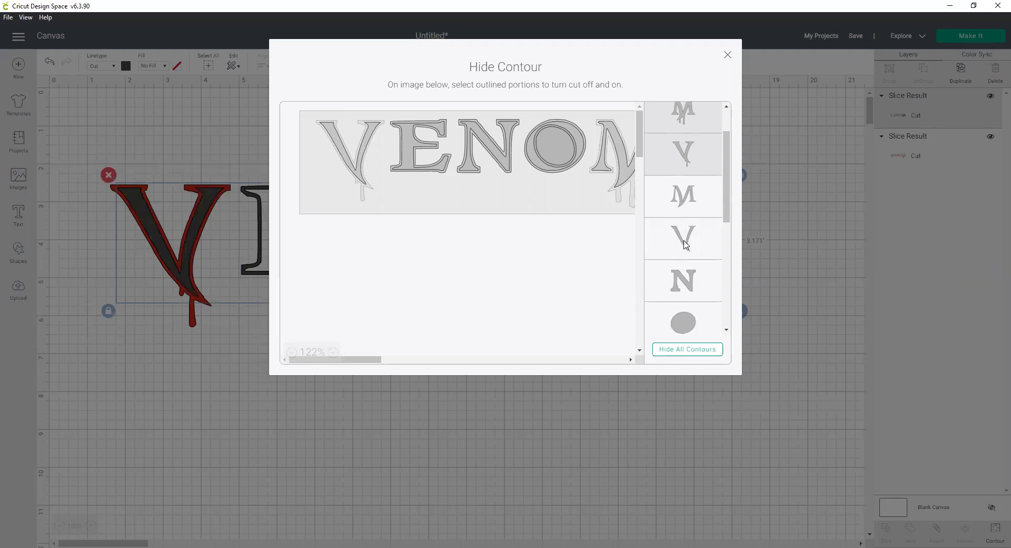
{"action": "scroll", "coordinate": [684, 244], "scroll_direction": "down", "scroll_amount": 1}
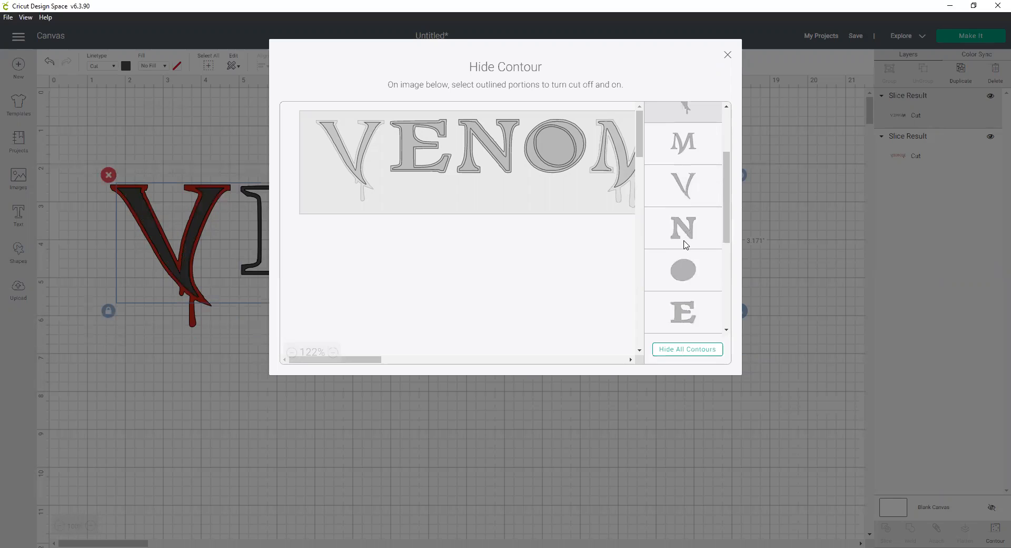
{"action": "left_click", "coordinate": [685, 243]}
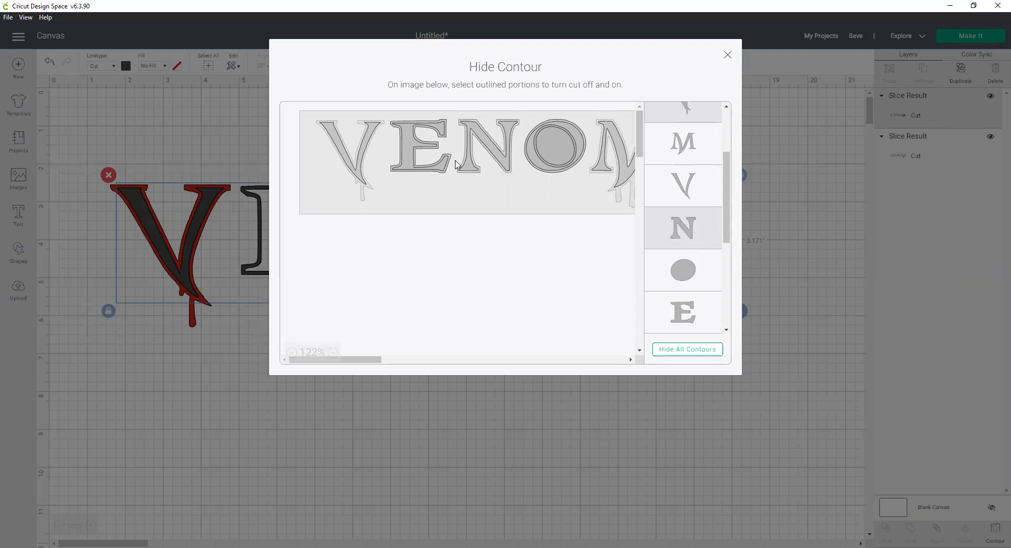
Hide the outermost oval contour of the O, keeping the N's inner shape.
{"action": "left_click", "coordinate": [333, 352]}
{"action": "left_click", "coordinate": [334, 352]}
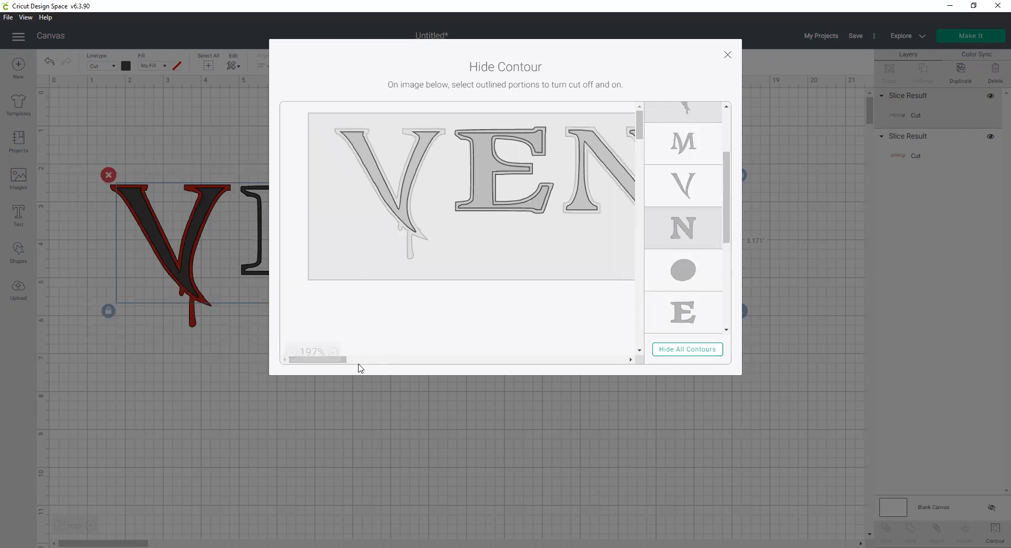
{"action": "left_click_drag", "start_coordinate": [341, 361], "coordinate": [370, 365]}
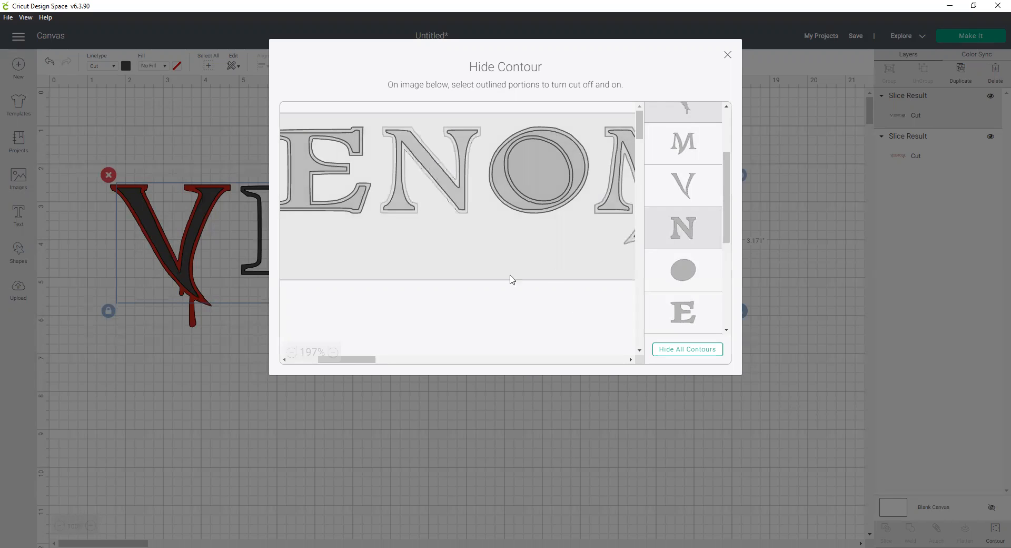
{"action": "left_click", "coordinate": [399, 209]}
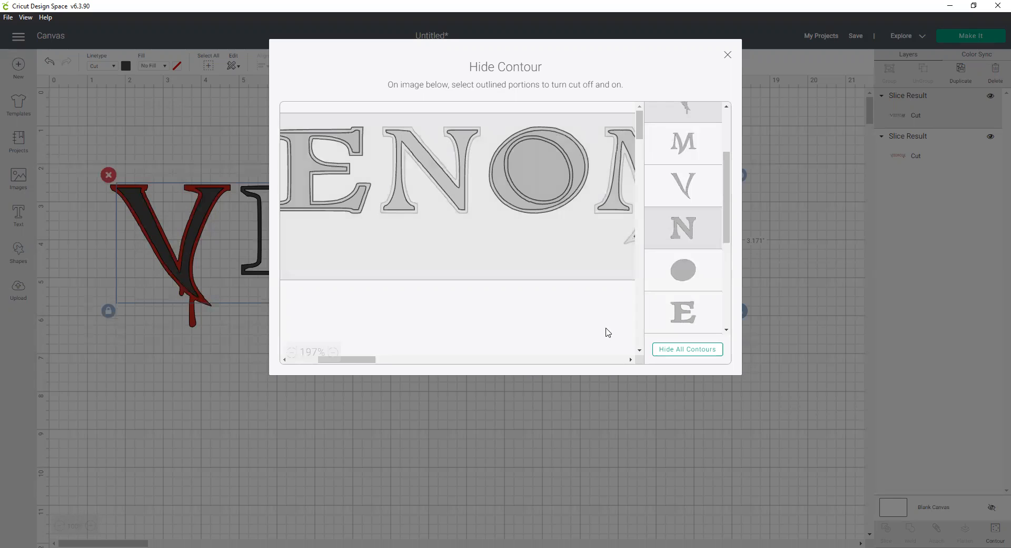
{"action": "left_click", "coordinate": [683, 281]}
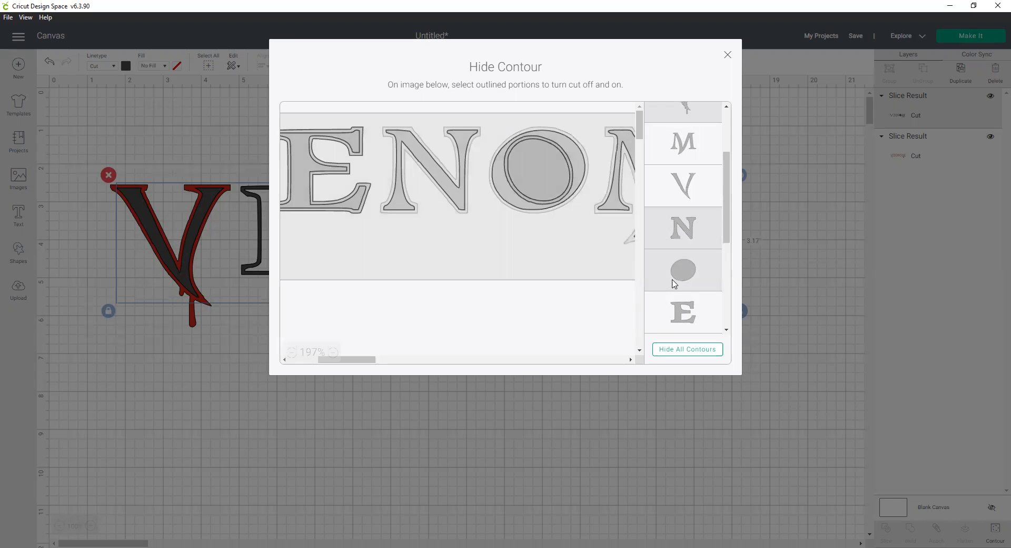
Hide one of the two inner oval contours at the center of the O, keeping its second-largest oval.
{"action": "scroll", "coordinate": [673, 285], "scroll_direction": "down", "scroll_amount": 2}
{"action": "scroll", "coordinate": [673, 285], "scroll_direction": "down", "scroll_amount": 1}
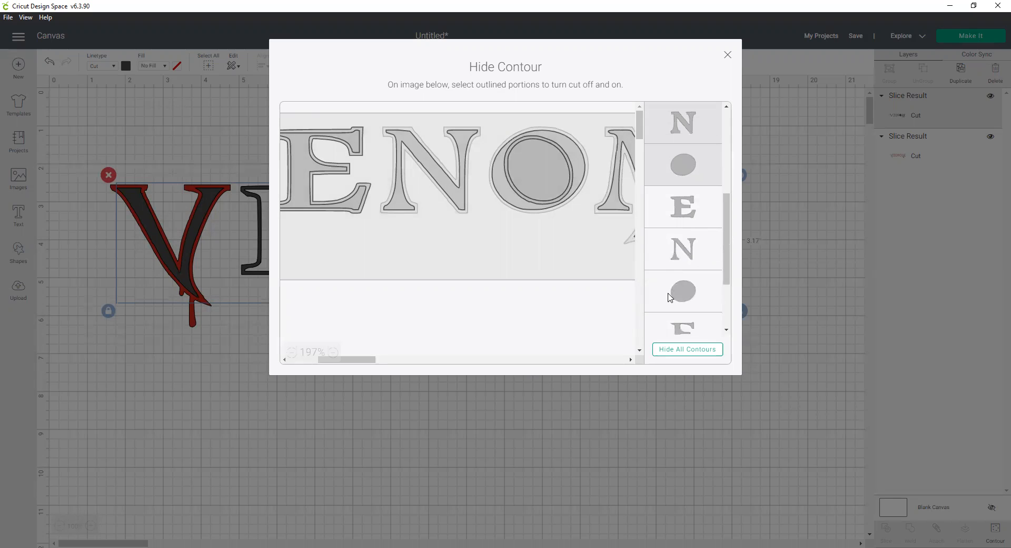
{"action": "left_click", "coordinate": [682, 298]}
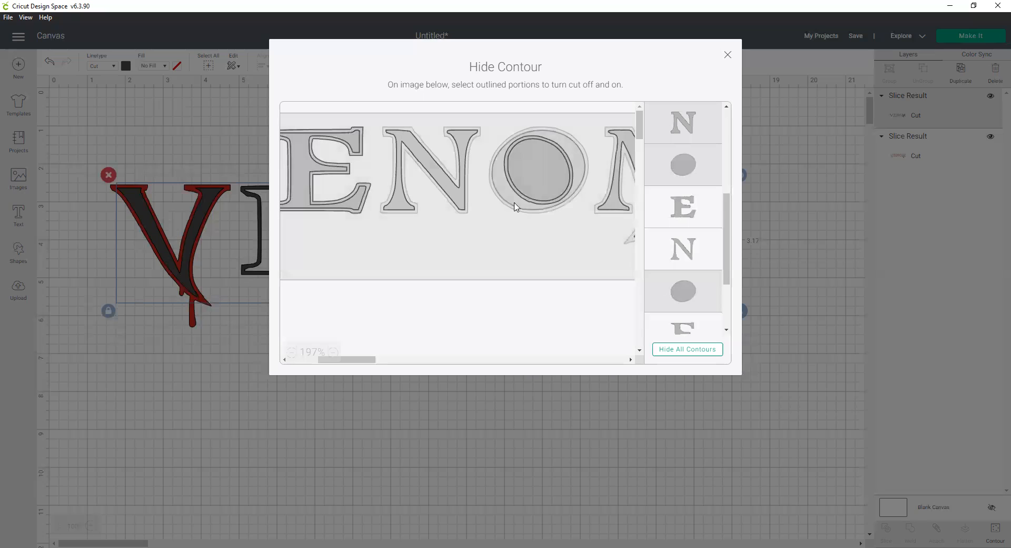
{"action": "left_click", "coordinate": [692, 301]}
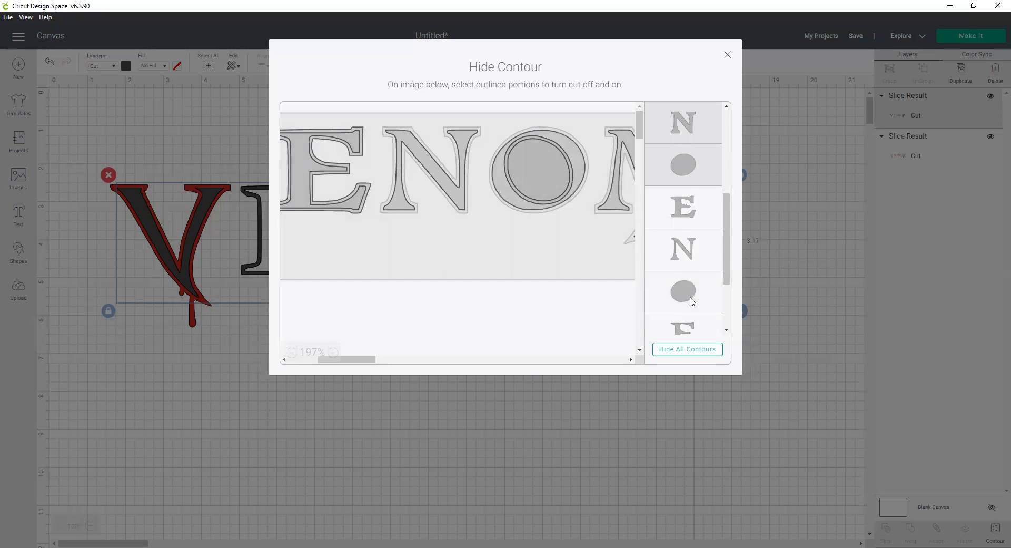
{"action": "scroll", "coordinate": [692, 301], "scroll_direction": "down", "scroll_amount": 2}
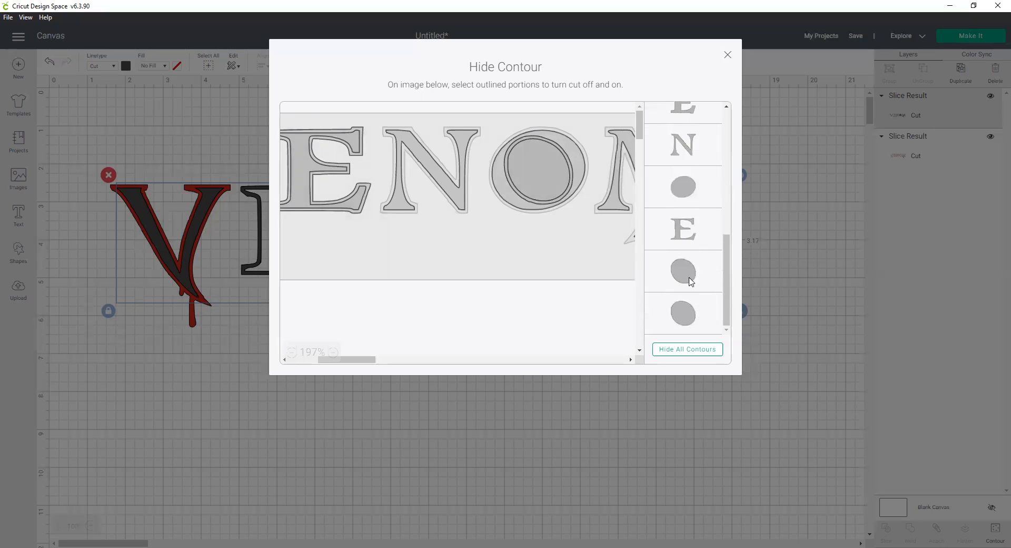
{"action": "left_click", "coordinate": [691, 281]}
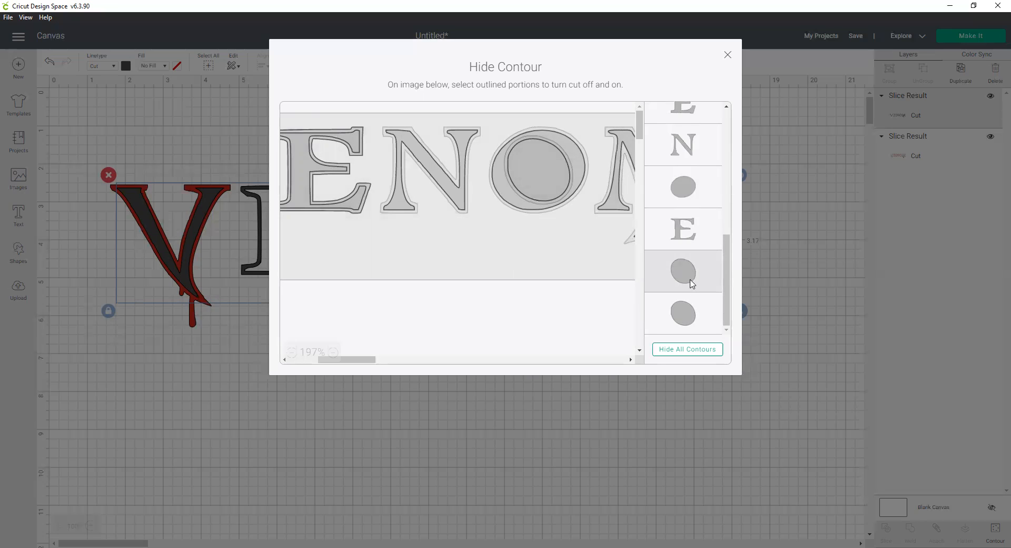
Hide the O's remaining inner oval contour and return to the canvas.
{"action": "left_click", "coordinate": [684, 313]}
{"action": "left_click", "coordinate": [550, 424]}
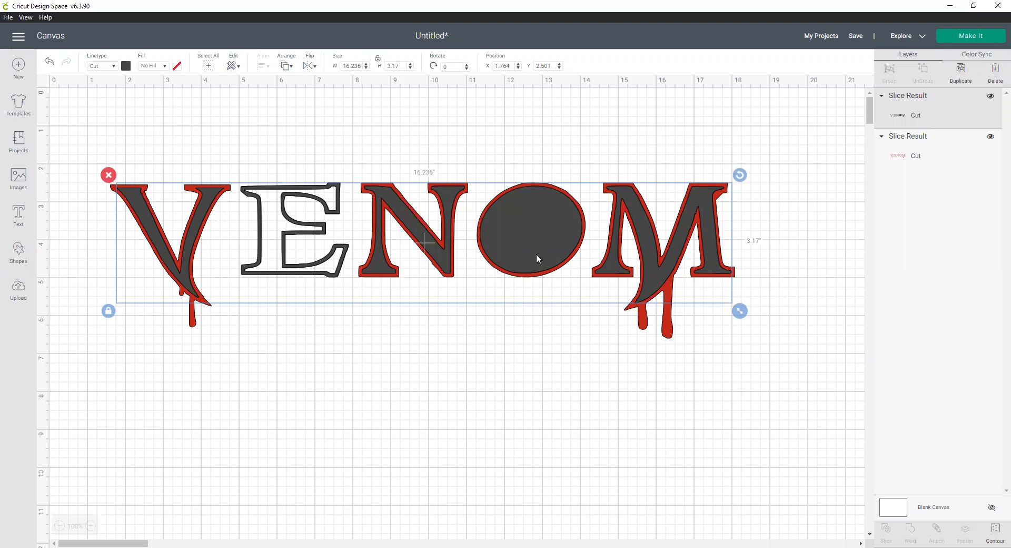
{"action": "left_click", "coordinate": [995, 529]}
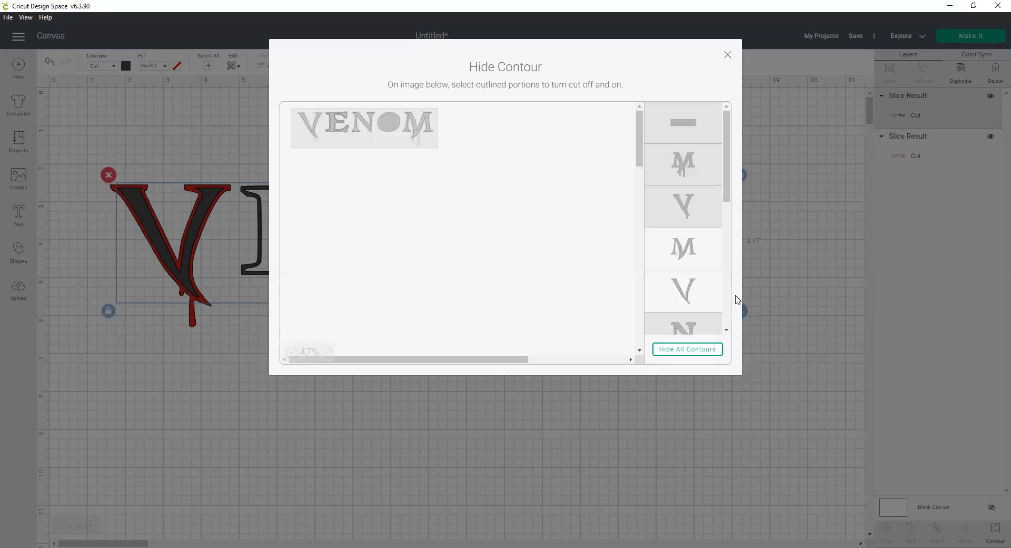
{"action": "left_click", "coordinate": [727, 56]}
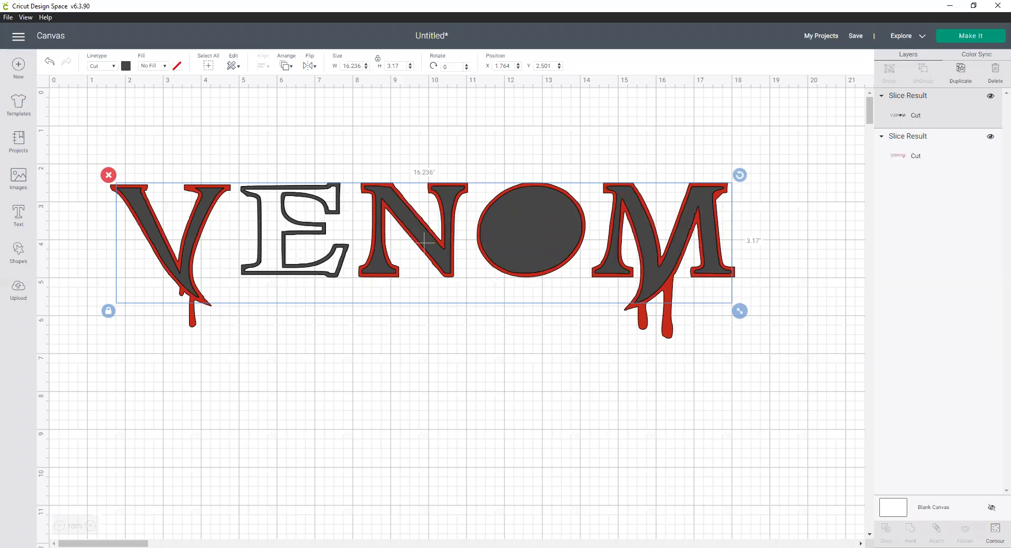
Reopen the fill layer's contours and turn one inner oval of the O back on, keeping the other hidden, to open its center.
{"action": "left_click_drag", "start_coordinate": [135, 542], "coordinate": [169, 542]}
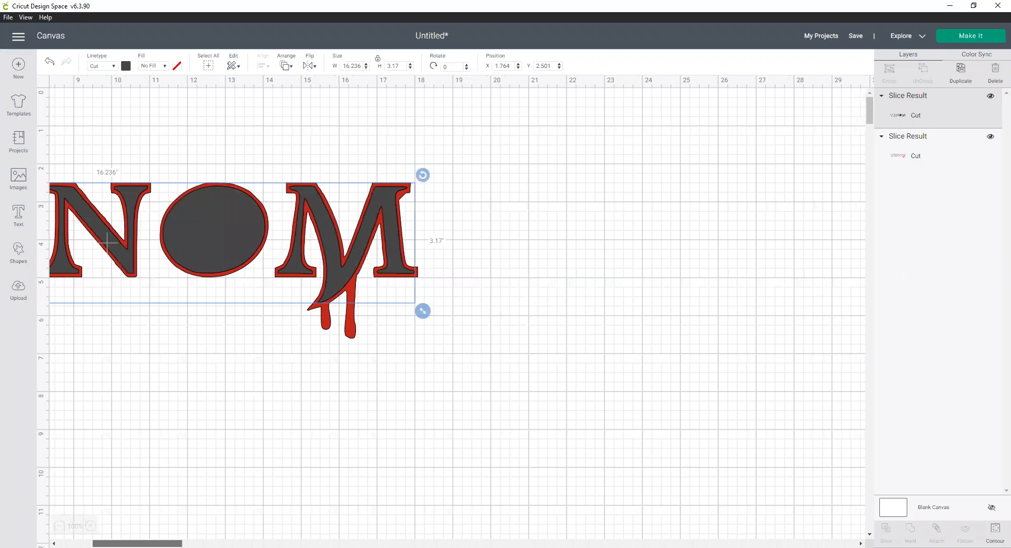
{"action": "left_click", "coordinate": [995, 530]}
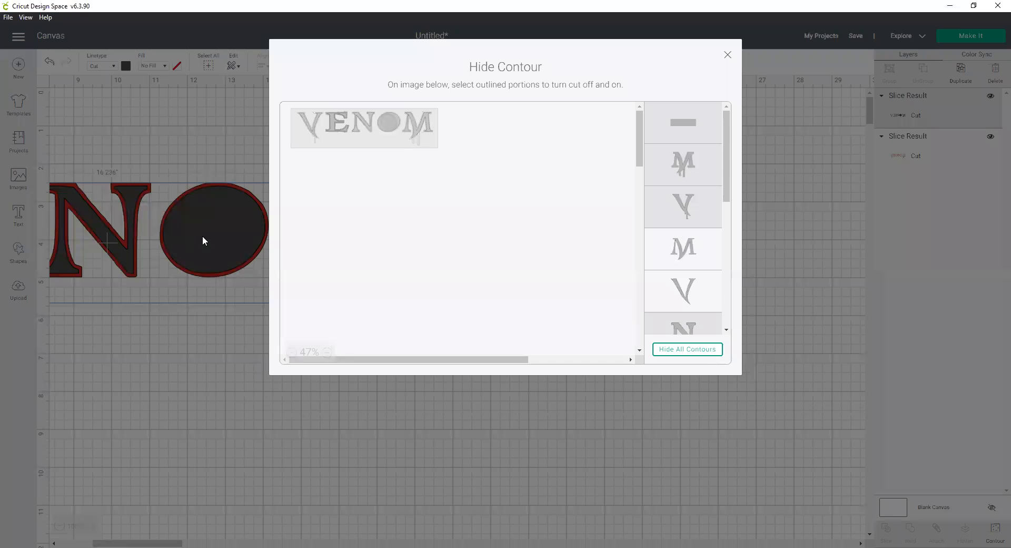
{"action": "scroll", "coordinate": [684, 235], "scroll_direction": "down", "scroll_amount": 1}
{"action": "scroll", "coordinate": [685, 234], "scroll_direction": "down", "scroll_amount": 2}
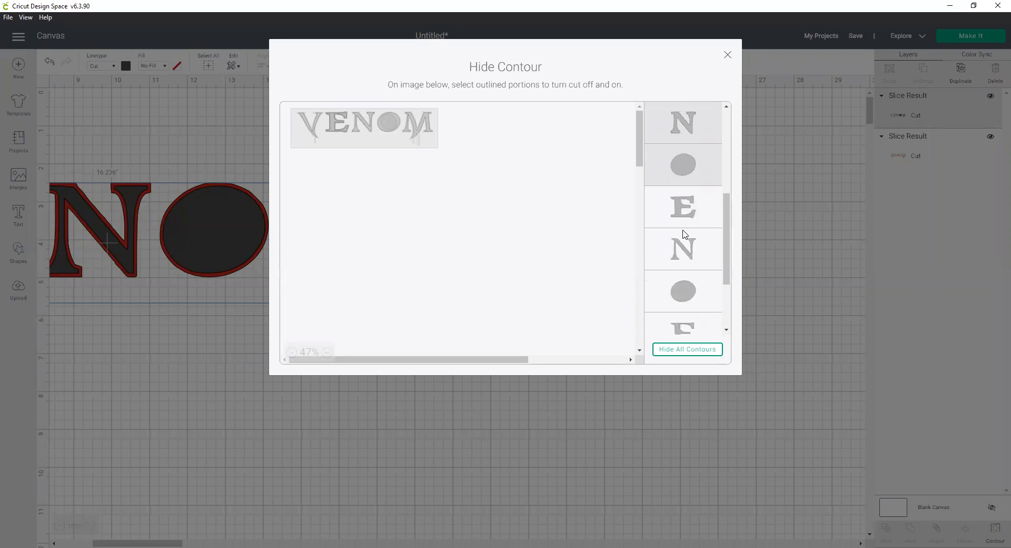
{"action": "left_click", "coordinate": [691, 299]}
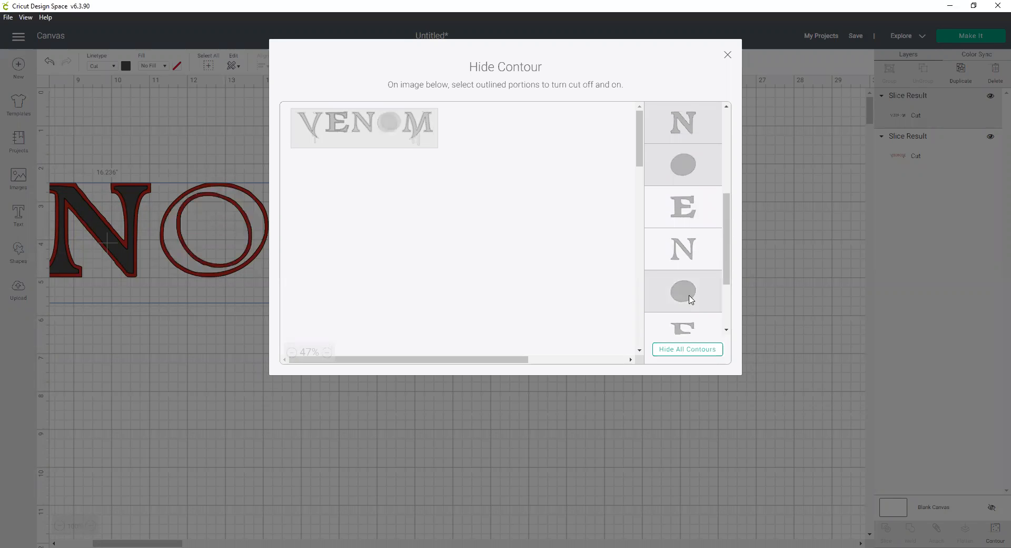
{"action": "left_click", "coordinate": [691, 298]}
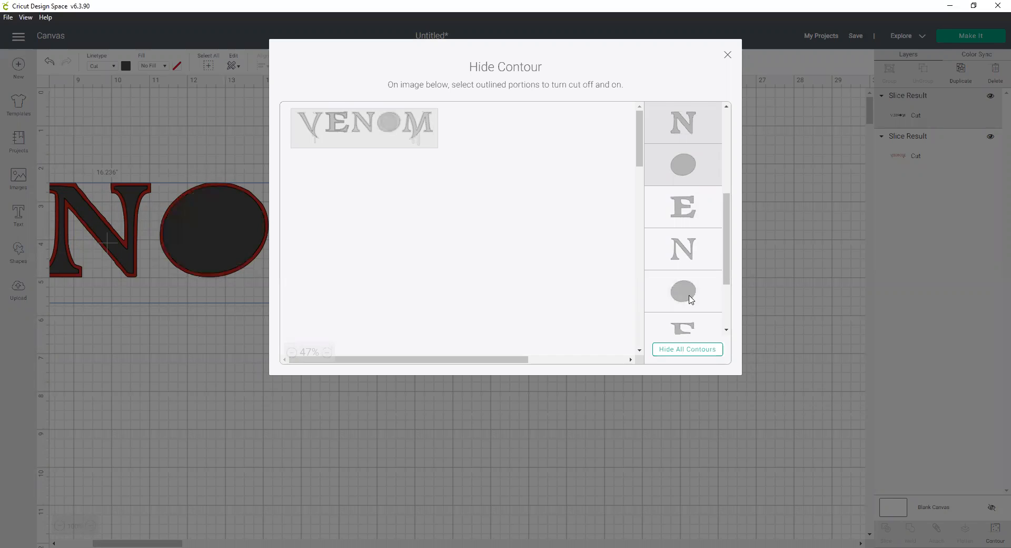
{"action": "scroll", "coordinate": [691, 299], "scroll_direction": "down", "scroll_amount": 2}
{"action": "left_click", "coordinate": [683, 272]}
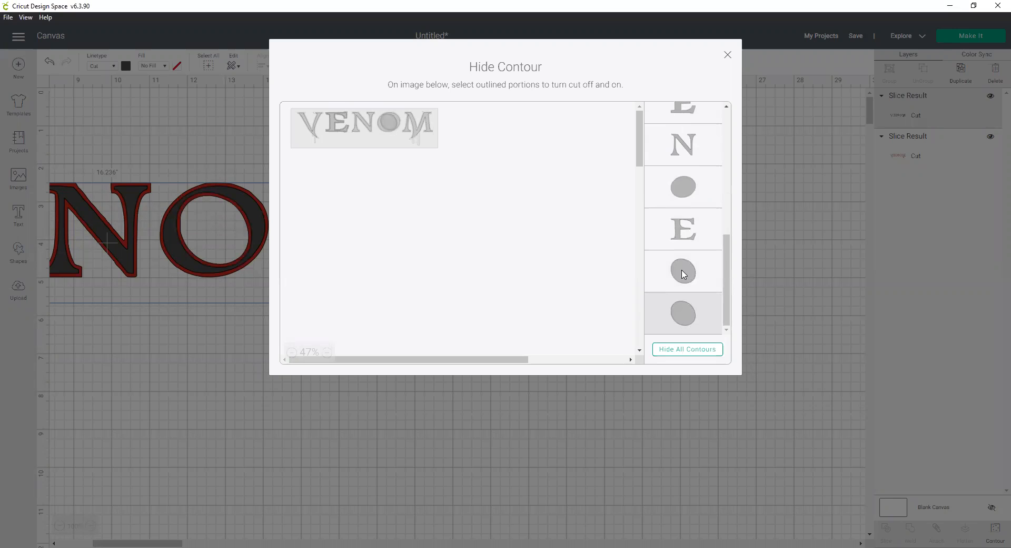
{"action": "left_click", "coordinate": [683, 319]}
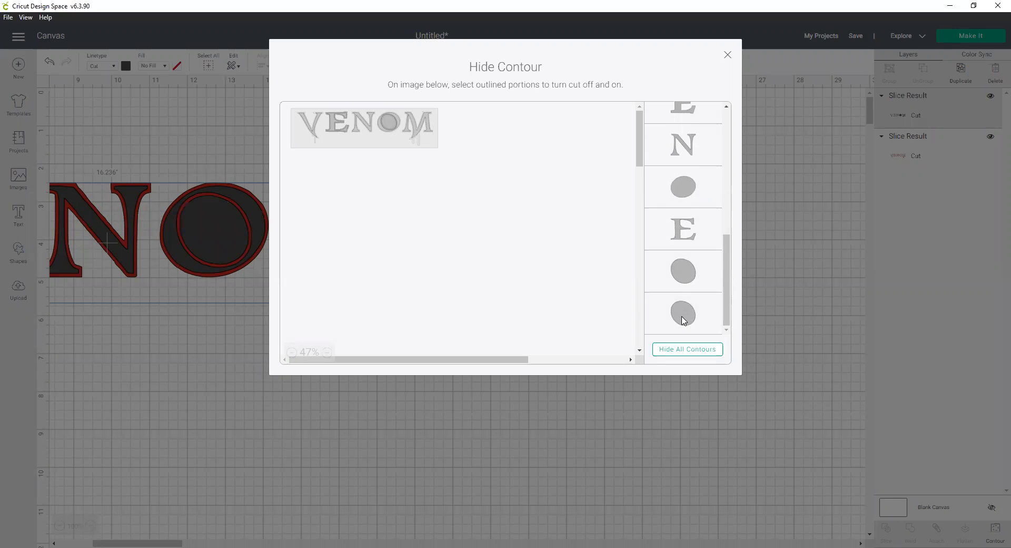
{"action": "left_click", "coordinate": [683, 319]}
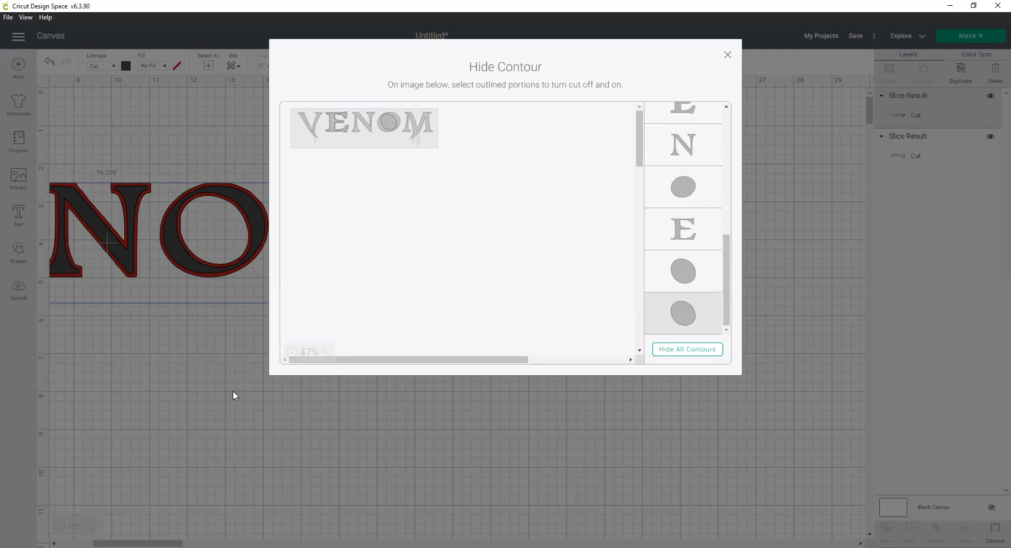
{"action": "left_click", "coordinate": [325, 459]}
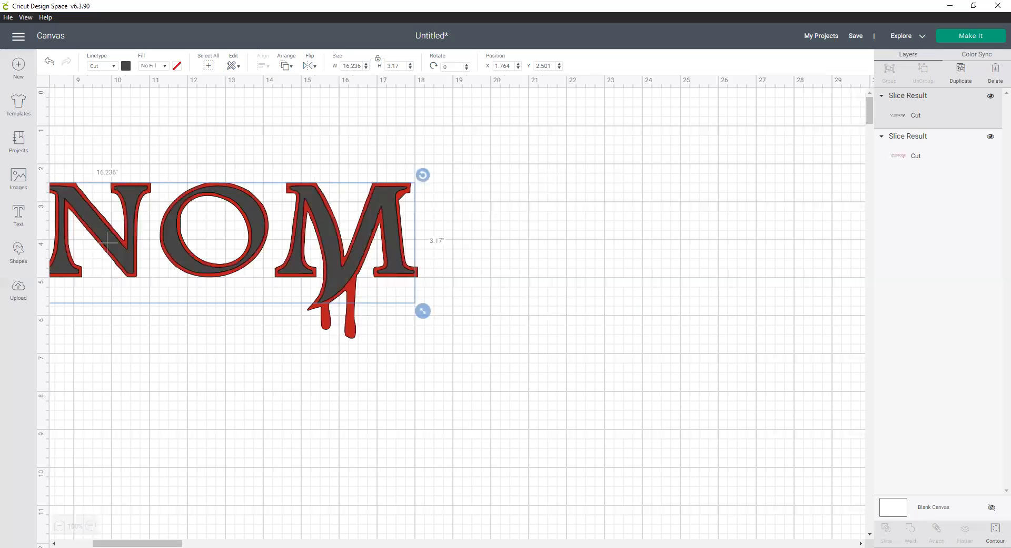
Hide the outer contour of the E in the fill layer, keeping its inner fill shape, and close the contours.
{"action": "left_click_drag", "start_coordinate": [169, 542], "coordinate": [135, 542]}
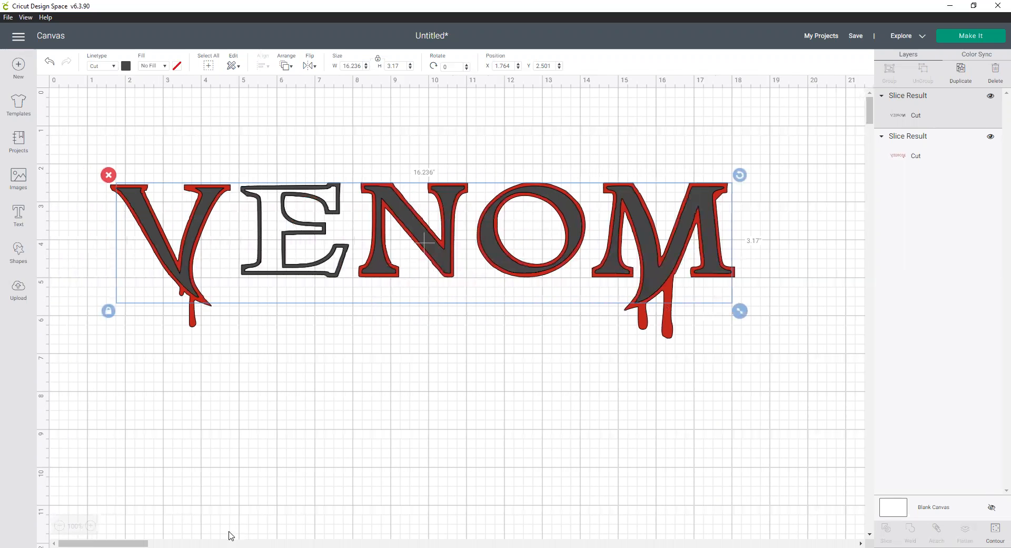
{"action": "left_click_drag", "start_coordinate": [146, 536], "coordinate": [158, 537]}
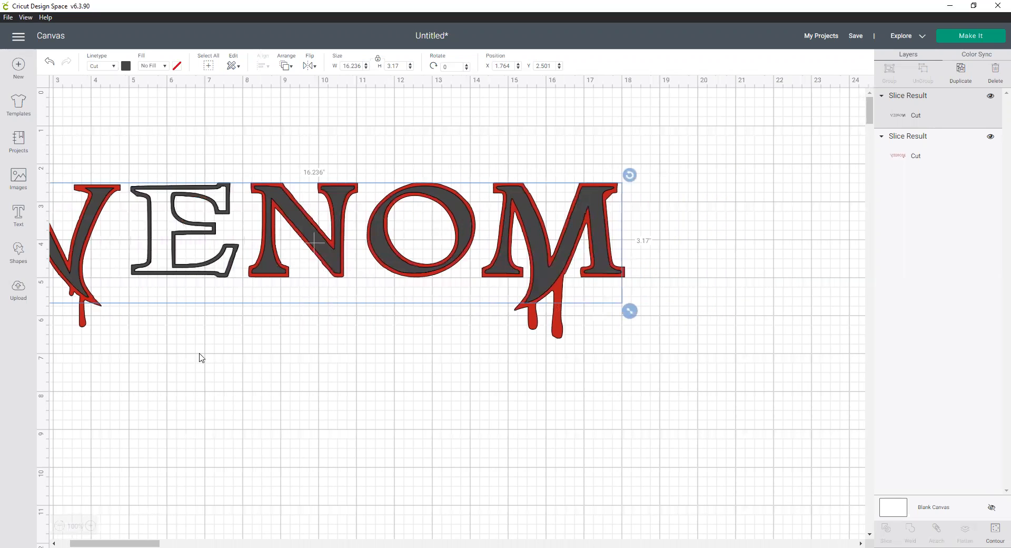
{"action": "left_click", "coordinate": [995, 532]}
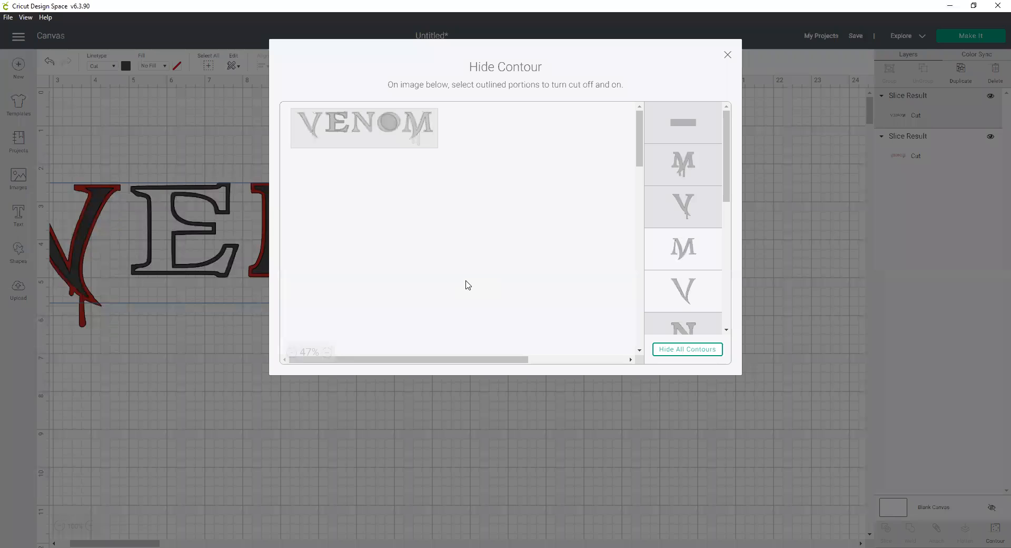
{"action": "scroll", "coordinate": [658, 225], "scroll_direction": "down", "scroll_amount": 4}
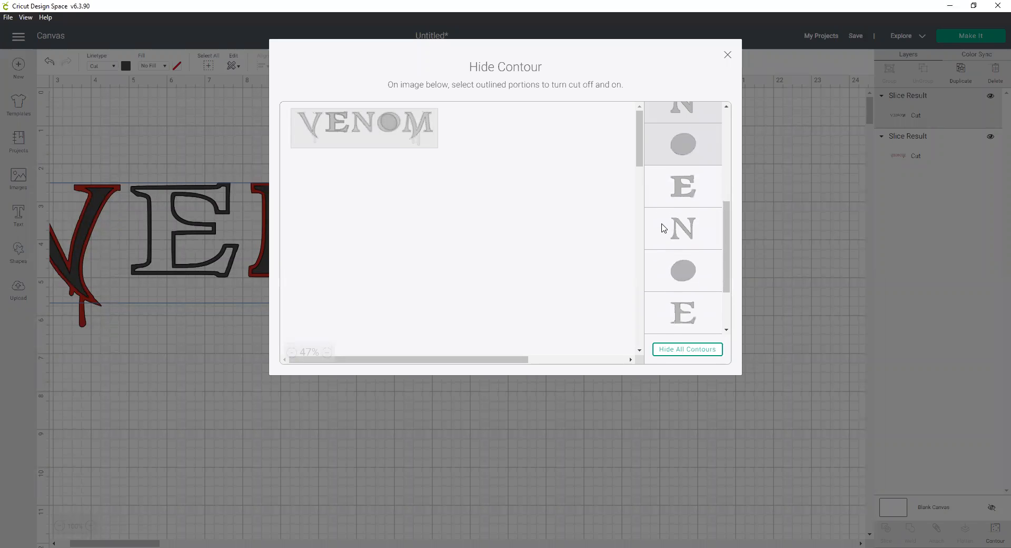
{"action": "left_click", "coordinate": [326, 353]}
{"action": "left_click", "coordinate": [326, 353]}
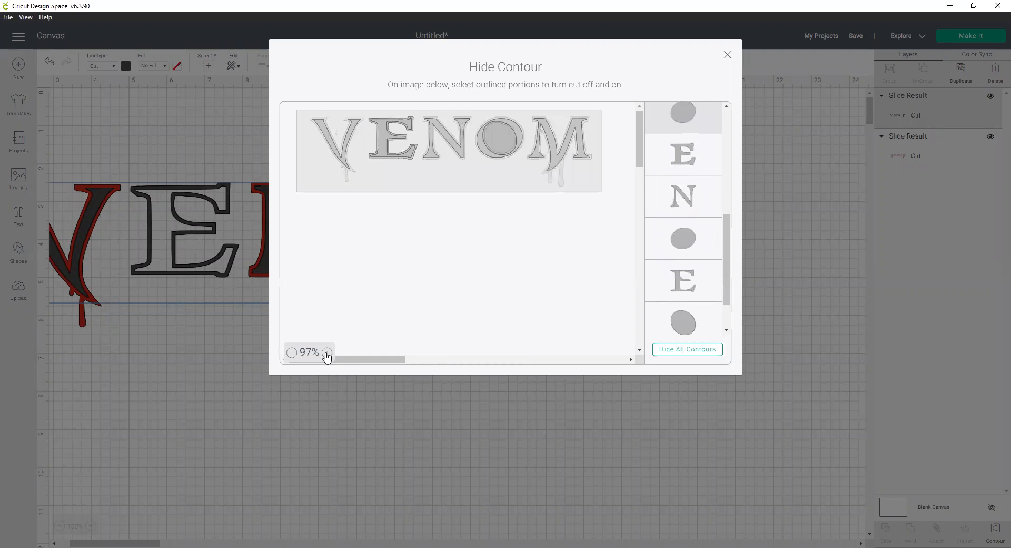
{"action": "left_click", "coordinate": [326, 353]}
{"action": "left_click", "coordinate": [332, 353]}
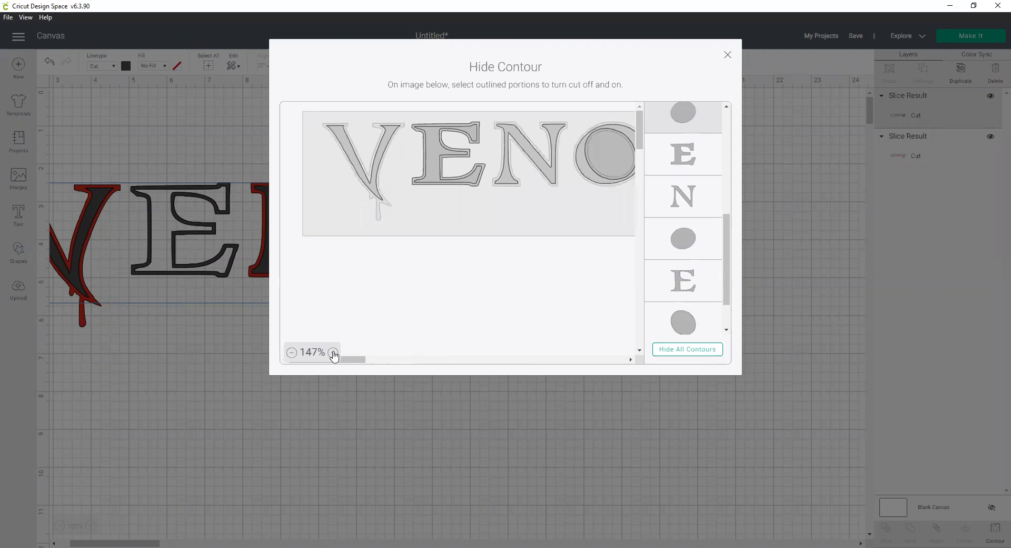
{"action": "left_click", "coordinate": [332, 353]}
{"action": "left_click", "coordinate": [332, 353]}
{"action": "left_click", "coordinate": [332, 353]}
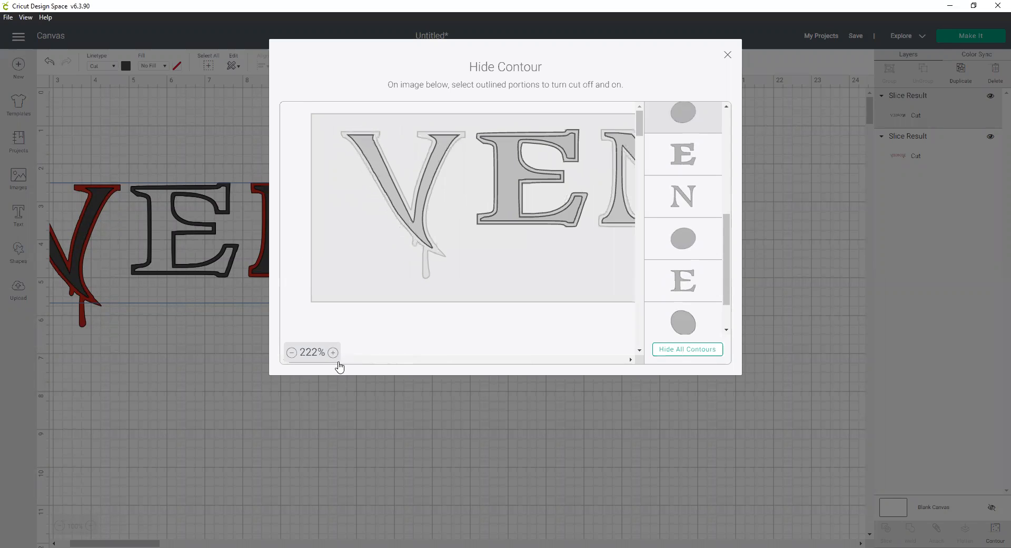
{"action": "left_click", "coordinate": [631, 359]}
{"action": "left_click", "coordinate": [631, 359]}
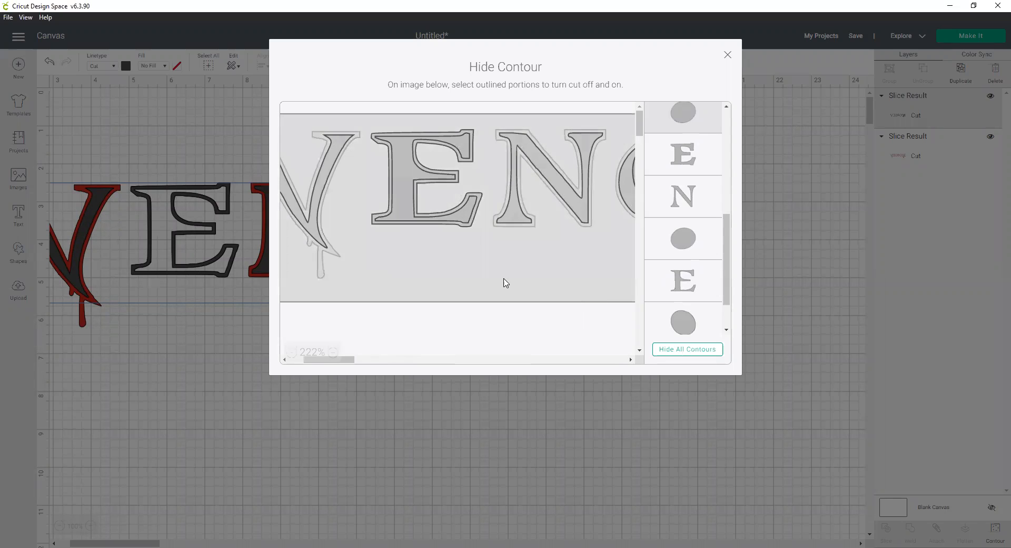
{"action": "left_click", "coordinate": [696, 158]}
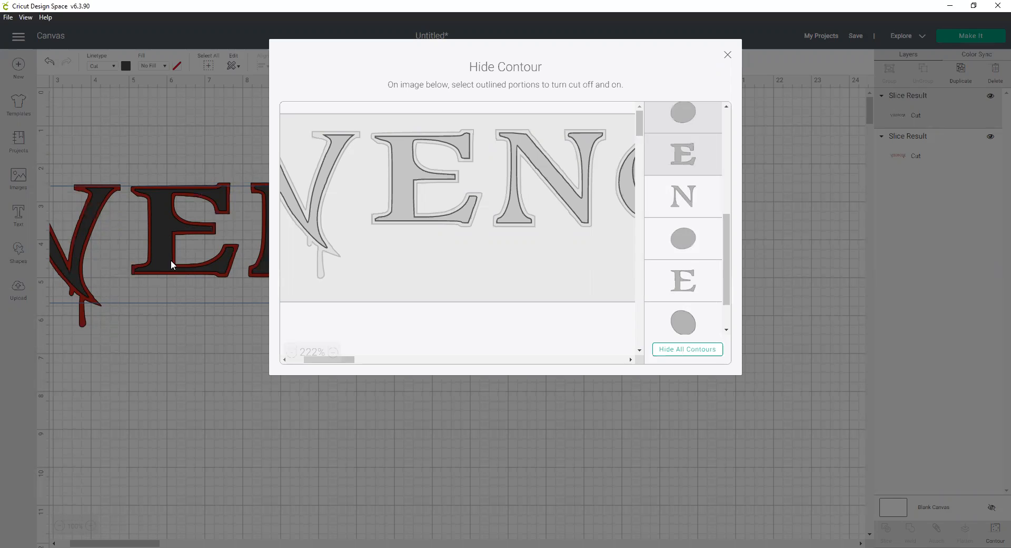
{"action": "left_click", "coordinate": [195, 394]}
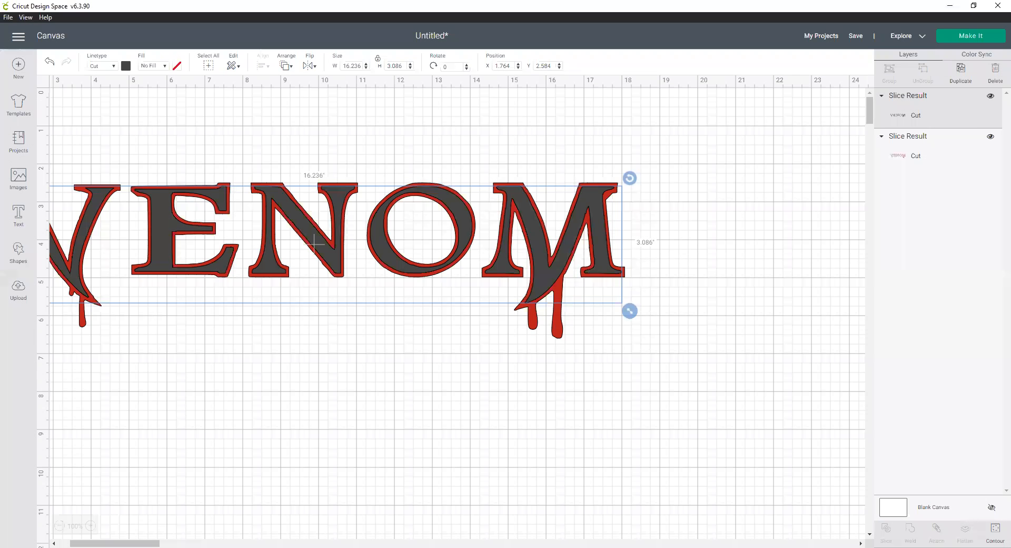
Recolor the VENOM fill layer black and group it with the red outline layer.
{"action": "left_click_drag", "start_coordinate": [141, 537], "coordinate": [129, 538]}
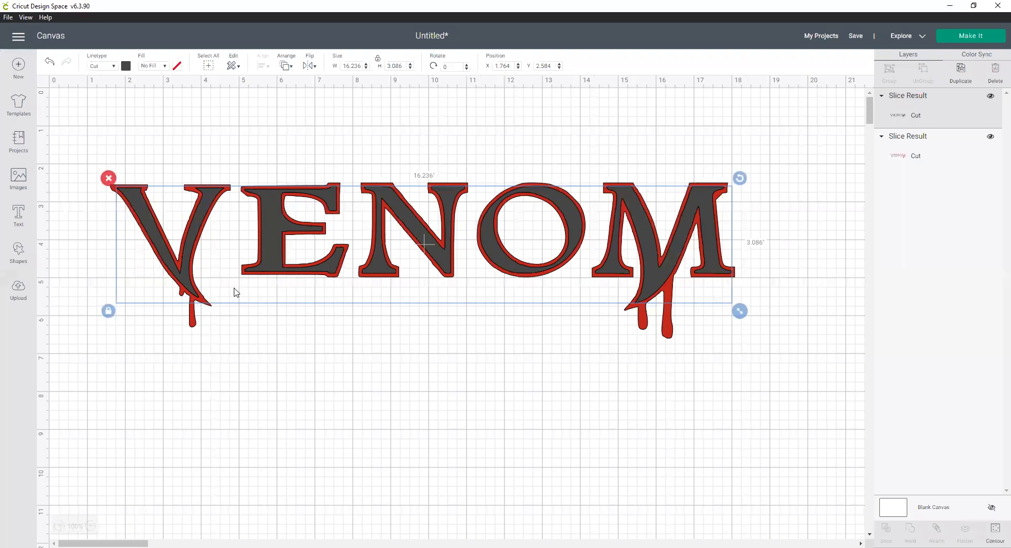
{"action": "left_click", "coordinate": [127, 66]}
{"action": "left_click", "coordinate": [206, 167]}
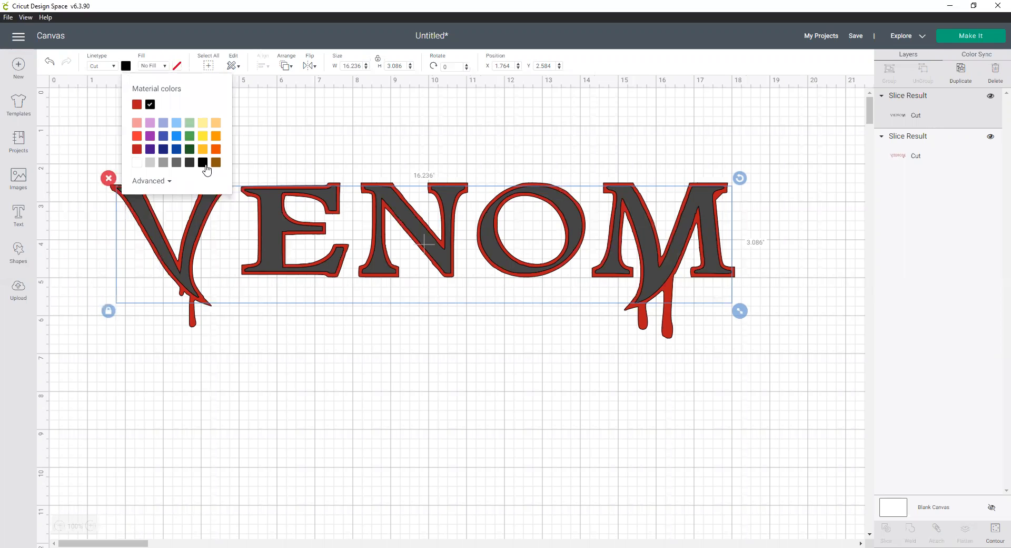
{"action": "left_click", "coordinate": [289, 363]}
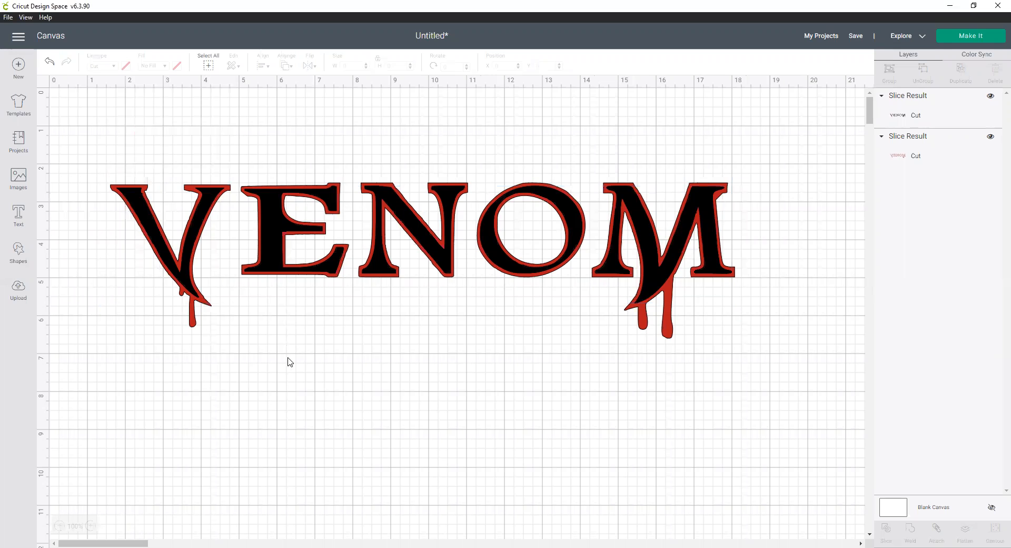
{"action": "left_click_drag", "start_coordinate": [92, 153], "coordinate": [793, 375]}
{"action": "left_click", "coordinate": [890, 75]}
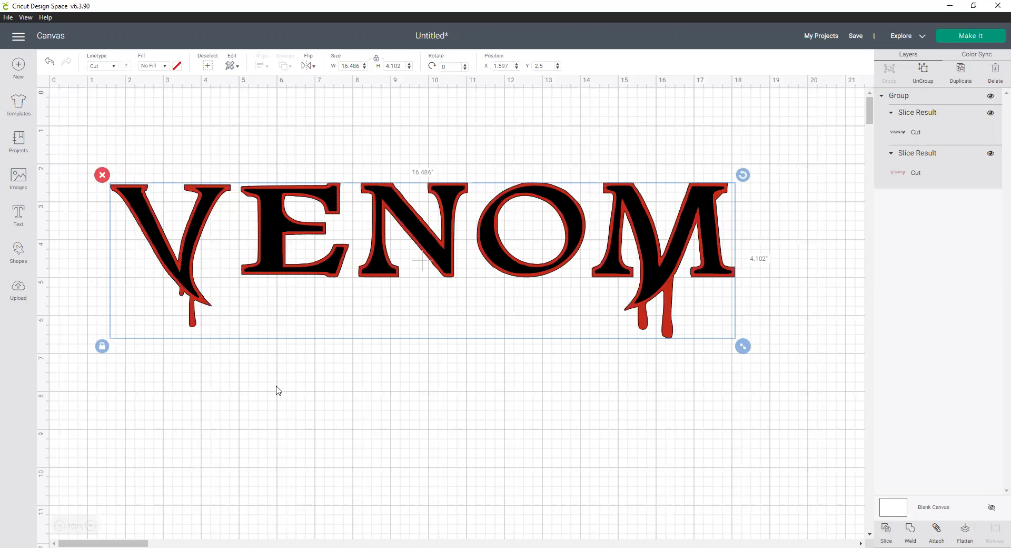
Preview the cutting mats, examine the red outline mat, and cancel the preparation.
{"action": "left_click", "coordinate": [947, 38]}
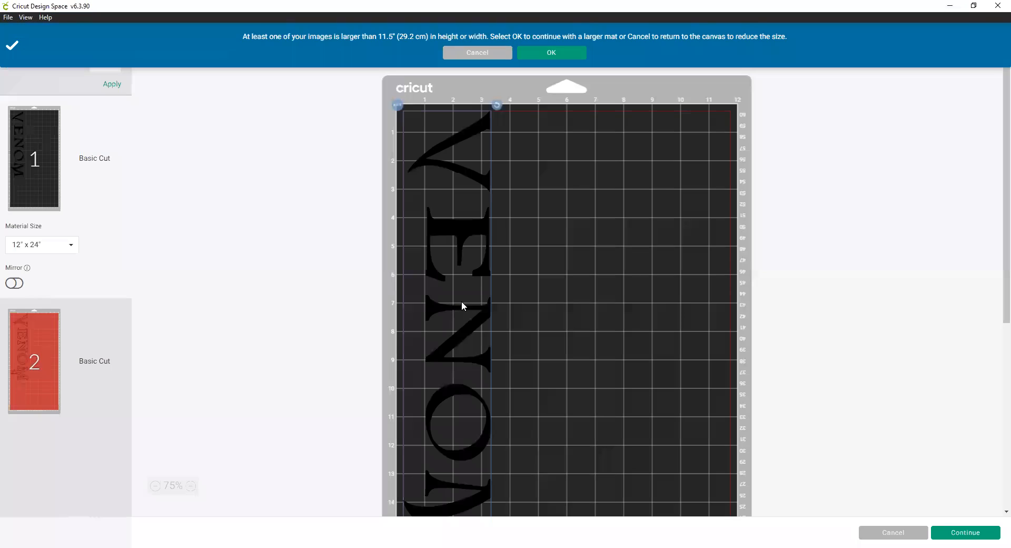
{"action": "left_click", "coordinate": [16, 384]}
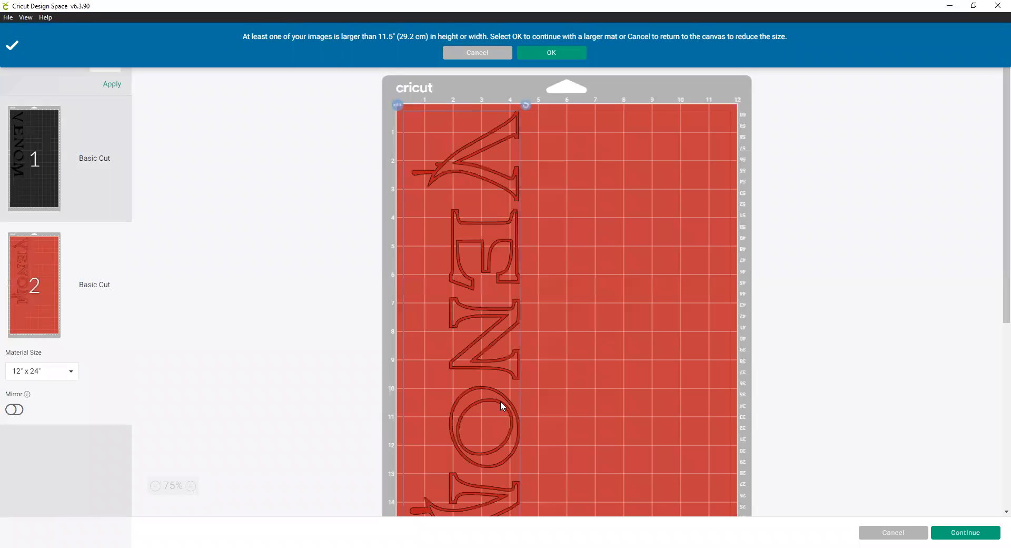
{"action": "scroll", "coordinate": [500, 406], "scroll_direction": "down", "scroll_amount": 5}
{"action": "scroll", "coordinate": [500, 405], "scroll_direction": "up", "scroll_amount": 5}
{"action": "left_click", "coordinate": [894, 532]}
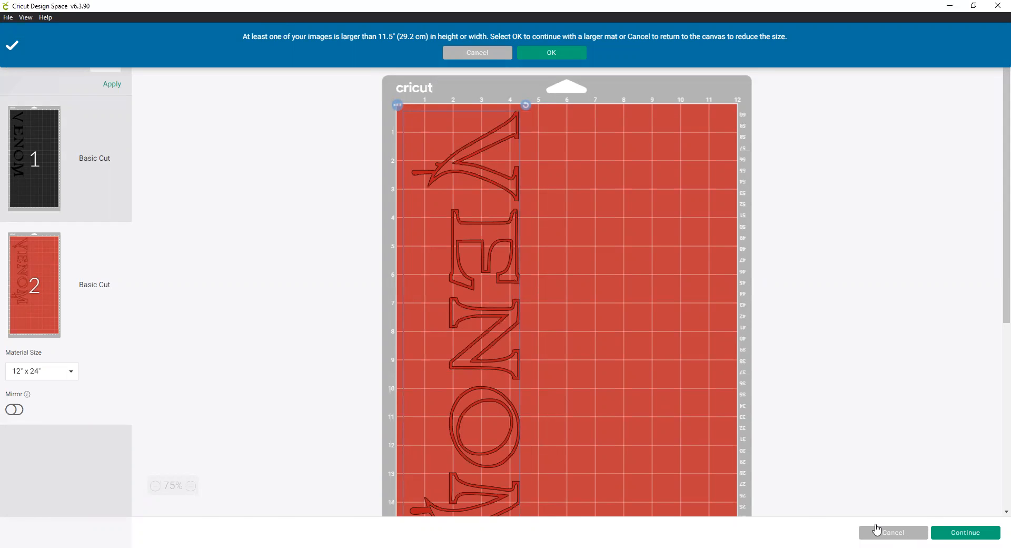